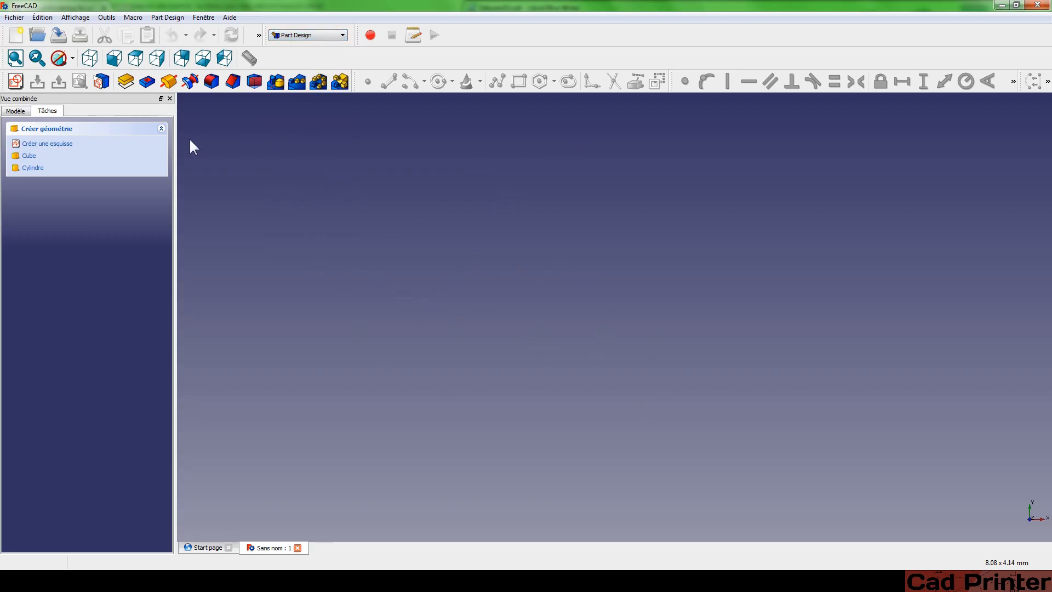
- Sketch a rectangle about 64 by 29 mm on the XY plane, above and left of the origin, and close the sketch
left_click(14, 85)
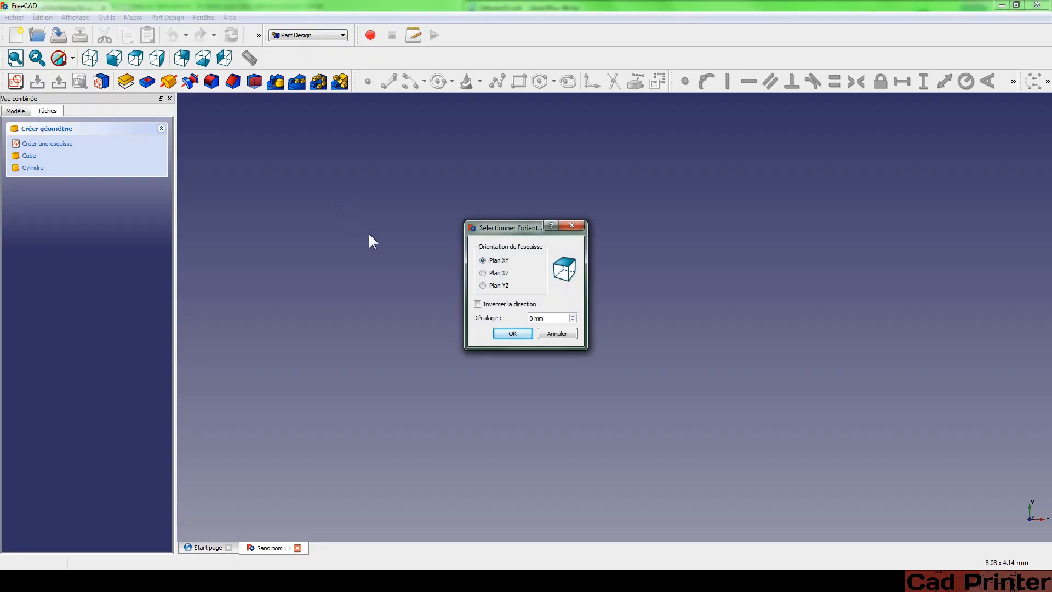
left_click(513, 333)
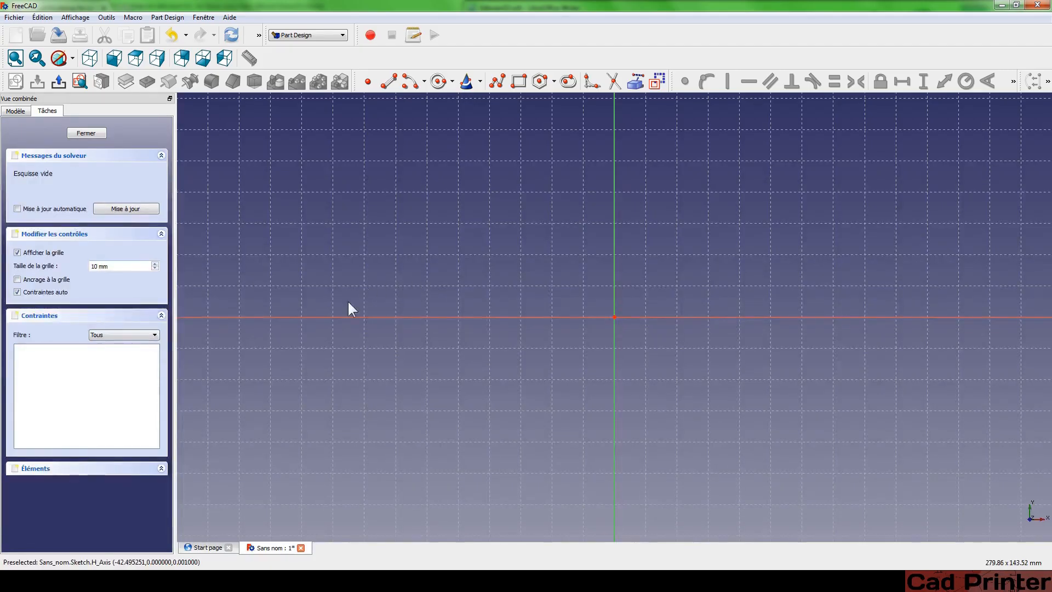
left_click(520, 82)
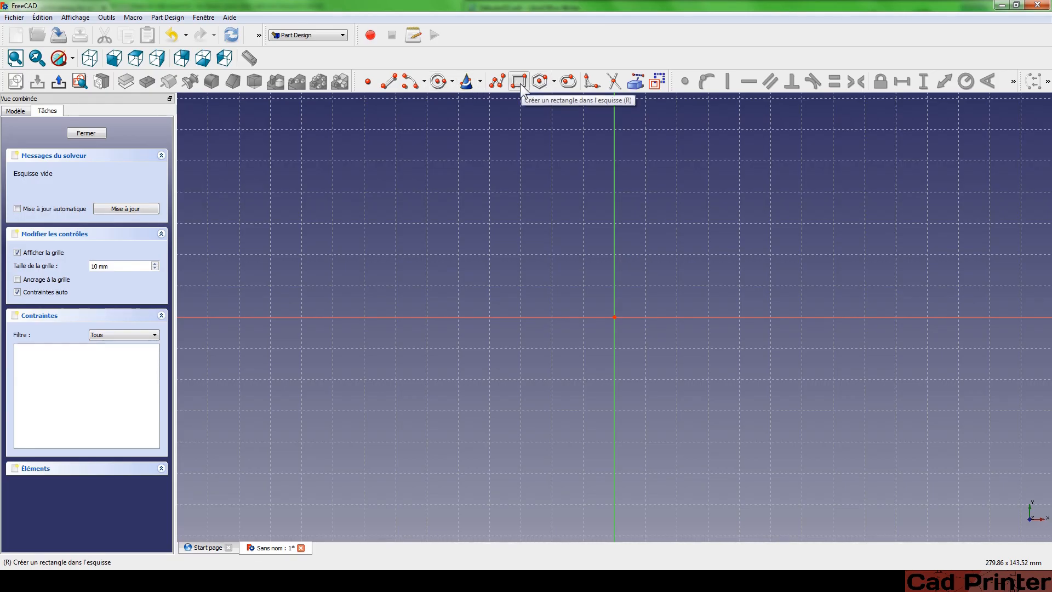
left_click(325, 154)
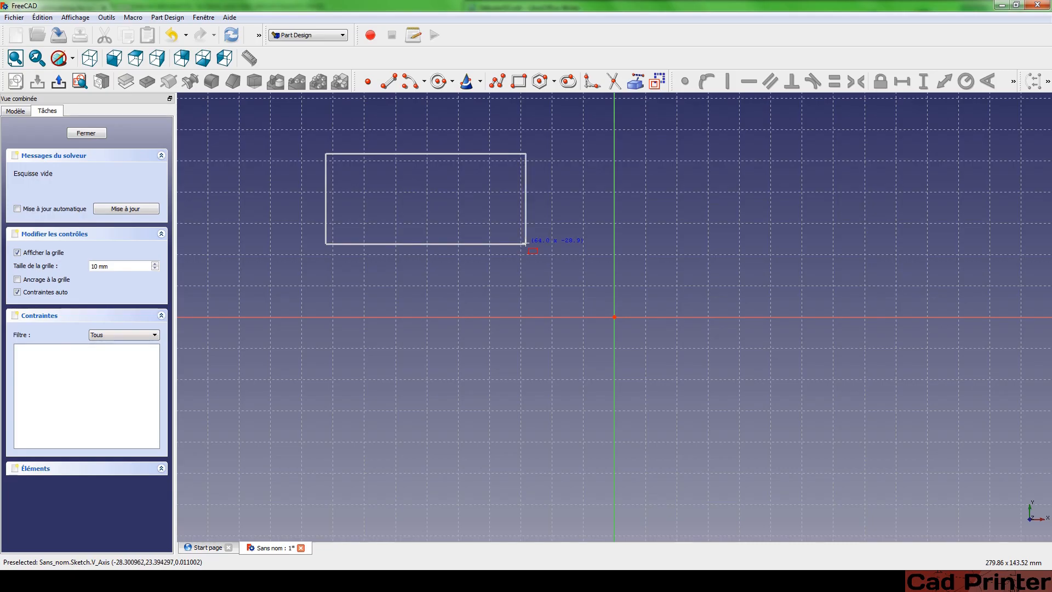
left_click(526, 244)
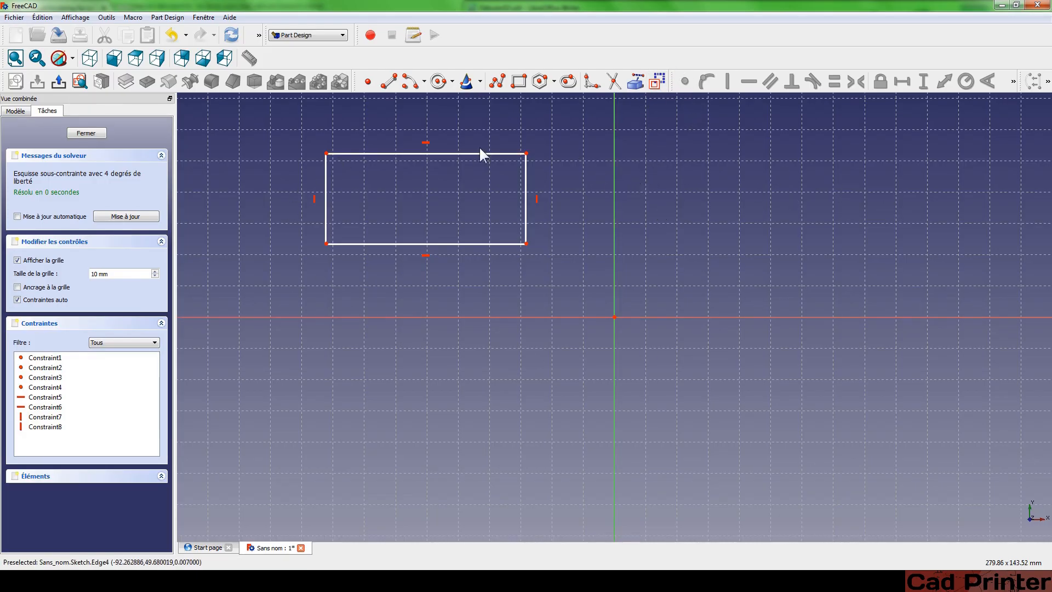
left_click(59, 83)
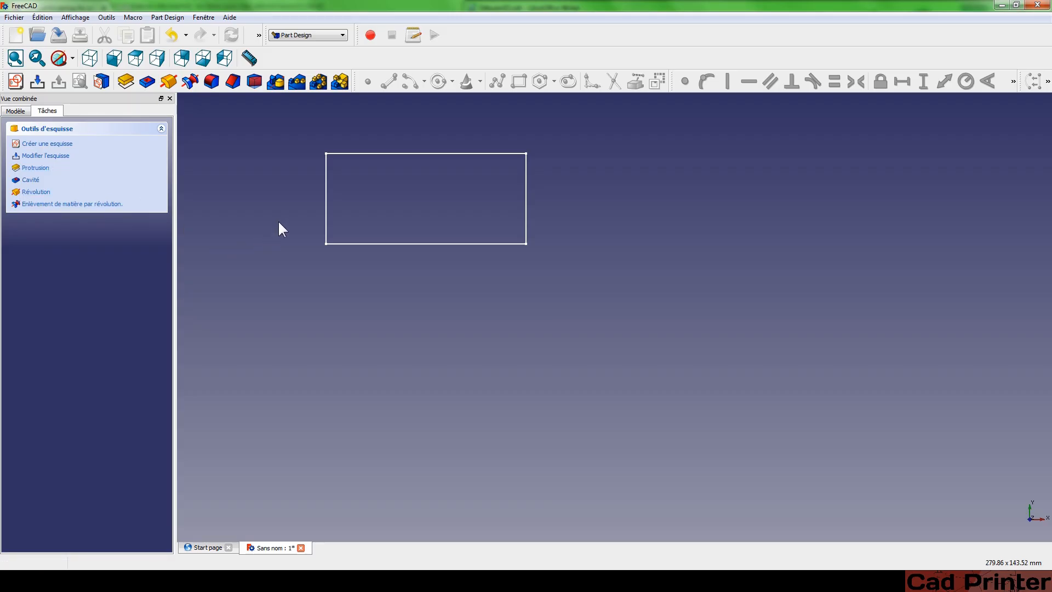
- Pad the rectangle sketch to a length of 20 mm
left_click(357, 153)
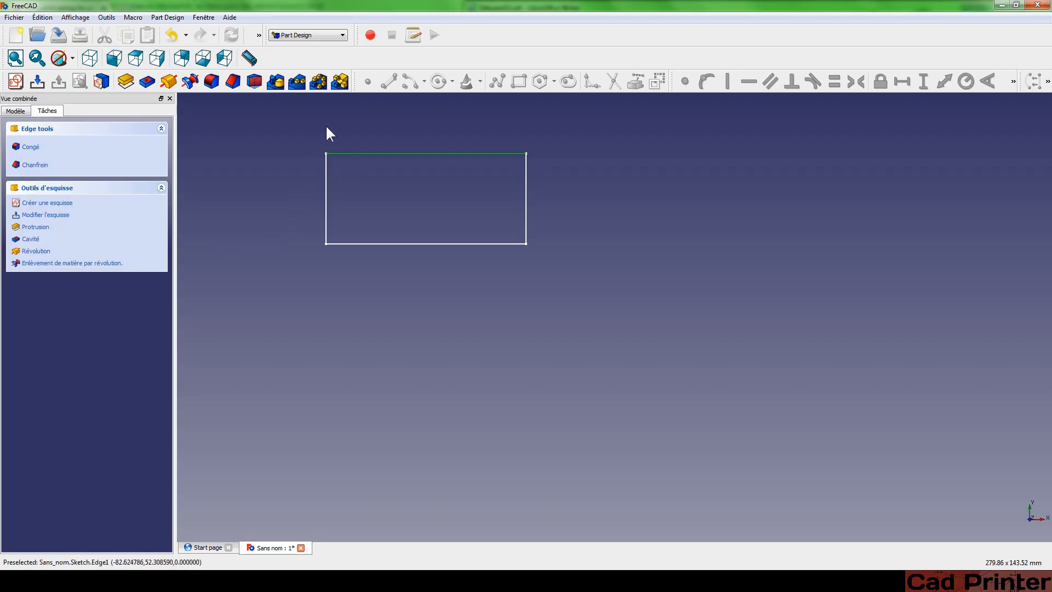
left_click(126, 82)
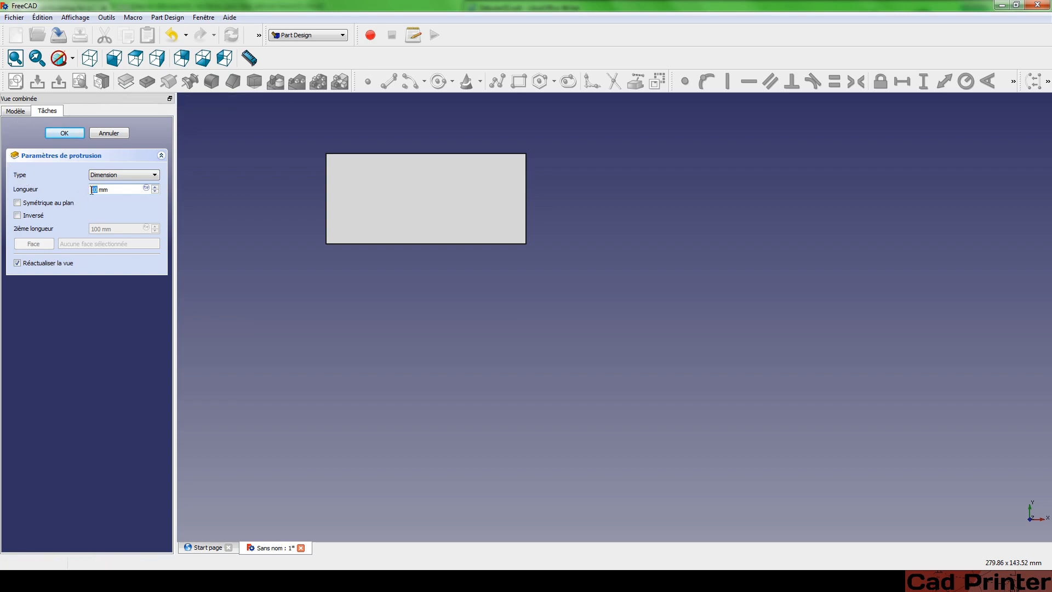
type("20")
left_click(65, 133)
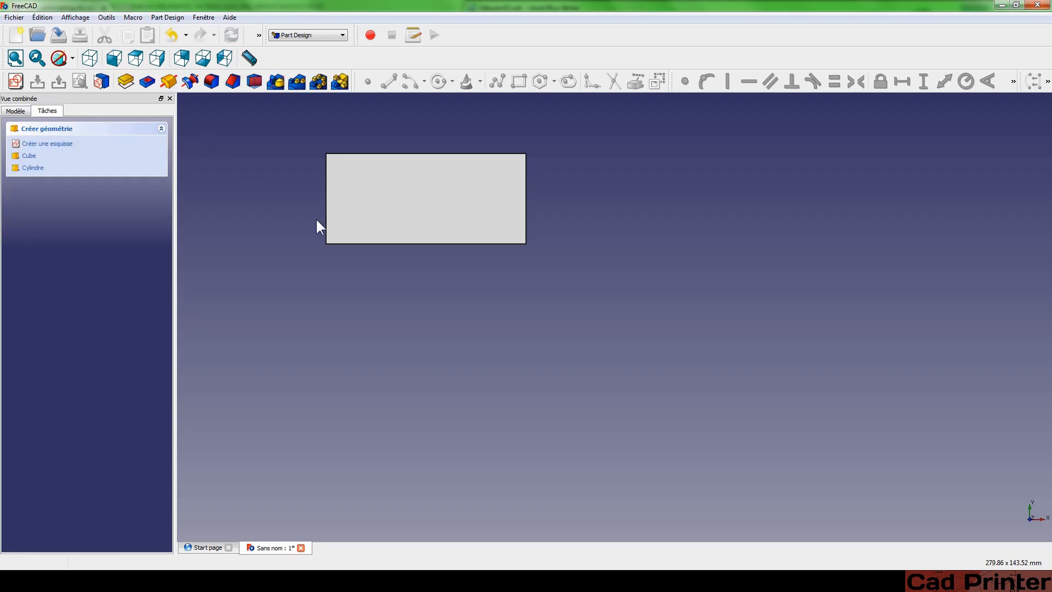
- Examine the padded block in 3D from several angles
middle_click_drag(603, 278, 636, 250)
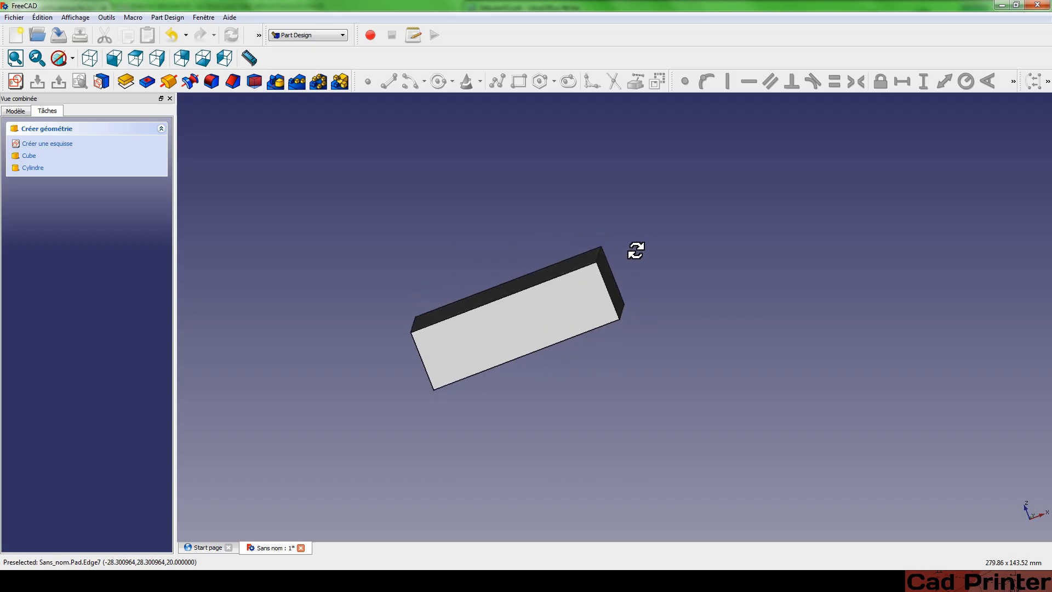
right_click(667, 434)
left_click(668, 432)
middle_click_drag(716, 308, 634, 420)
scroll(638, 354, "up", 3)
middle_click_drag(639, 355, 658, 429)
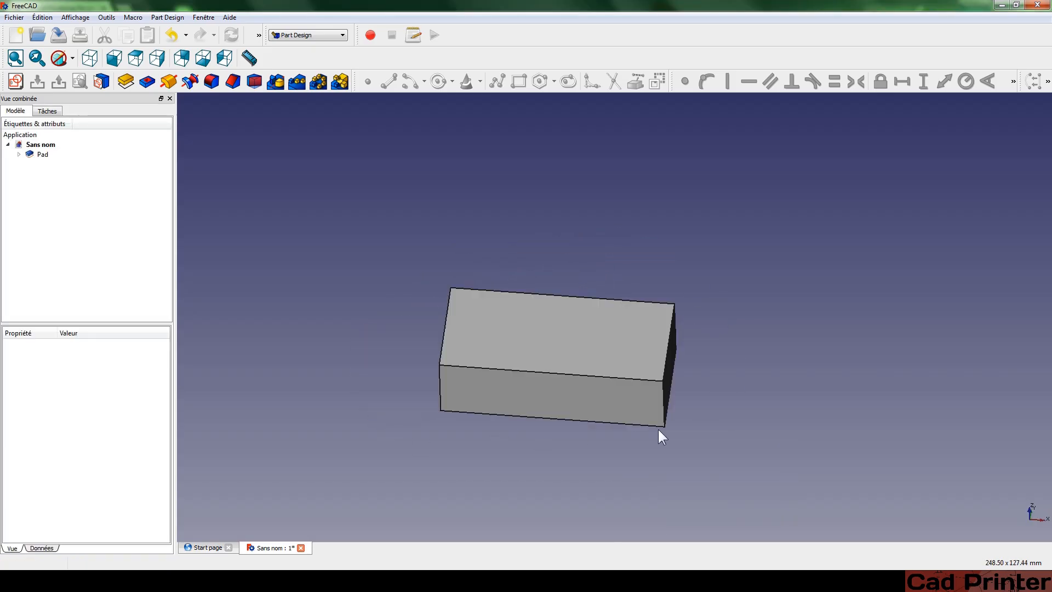
middle_click_drag(338, 295, 390, 230)
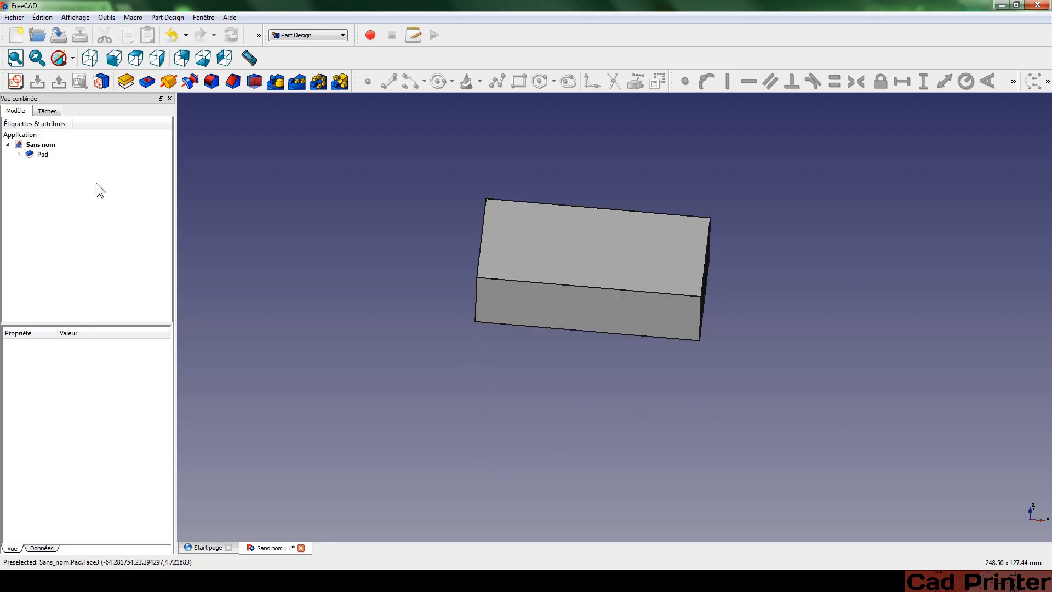
- Start a new sketch on the block's upper 64 by 29 mm face
left_click(15, 81)
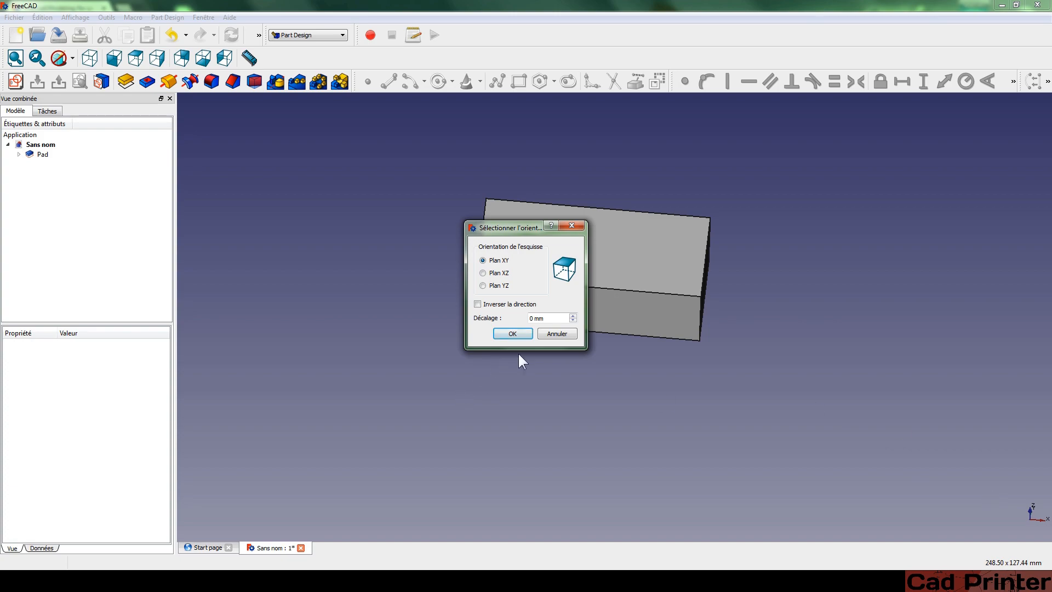
left_click(559, 336)
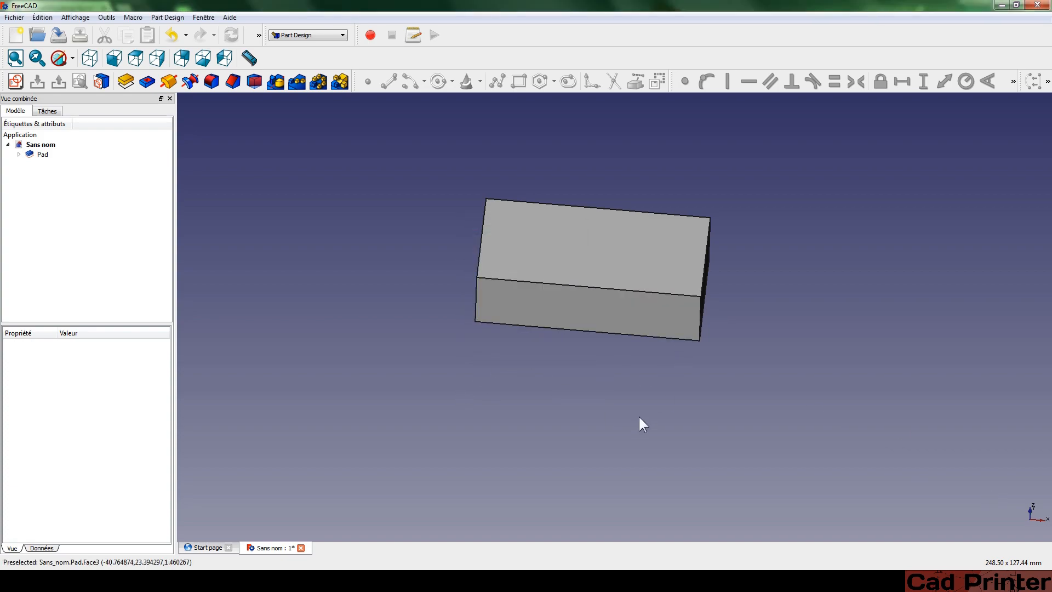
mouse_move(432, 330)
middle_mouse_down()
mouse_move(478, 338)
mouse_move(412, 329)
middle_mouse_up()
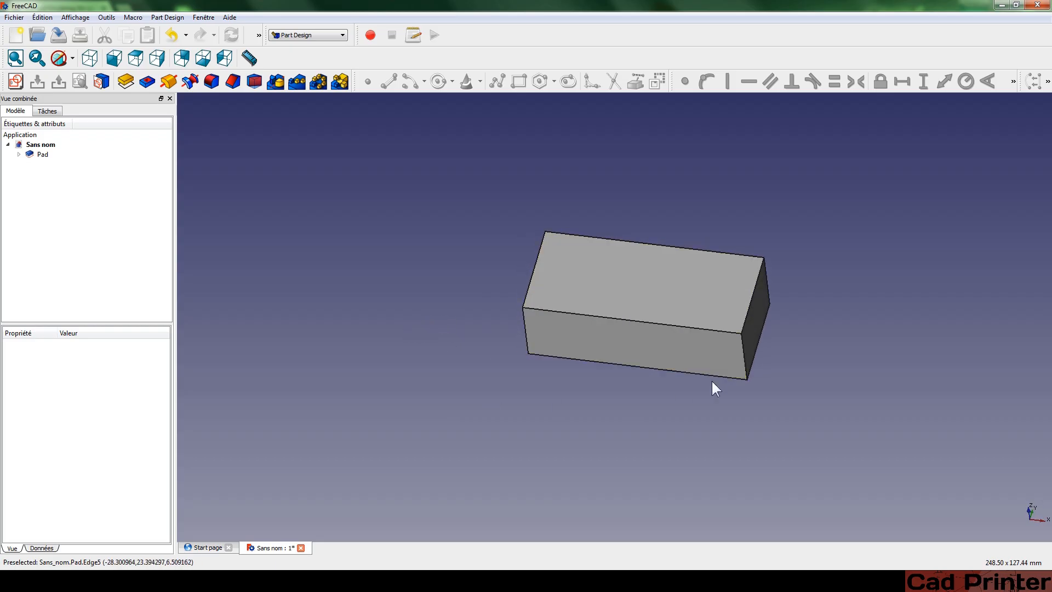
middle_click_drag(478, 208, 461, 265)
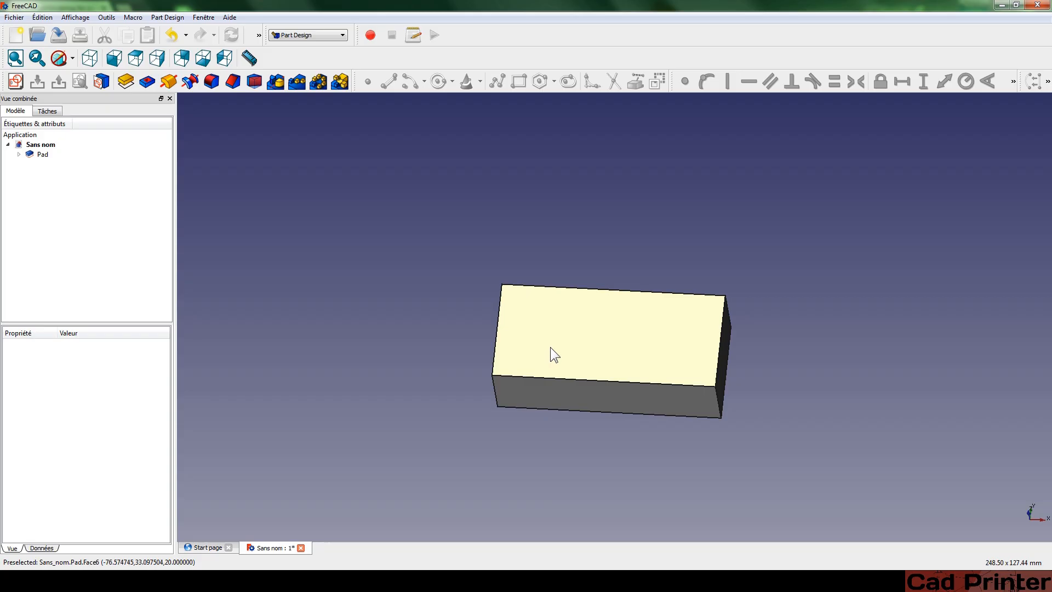
middle_click_drag(403, 358, 390, 347)
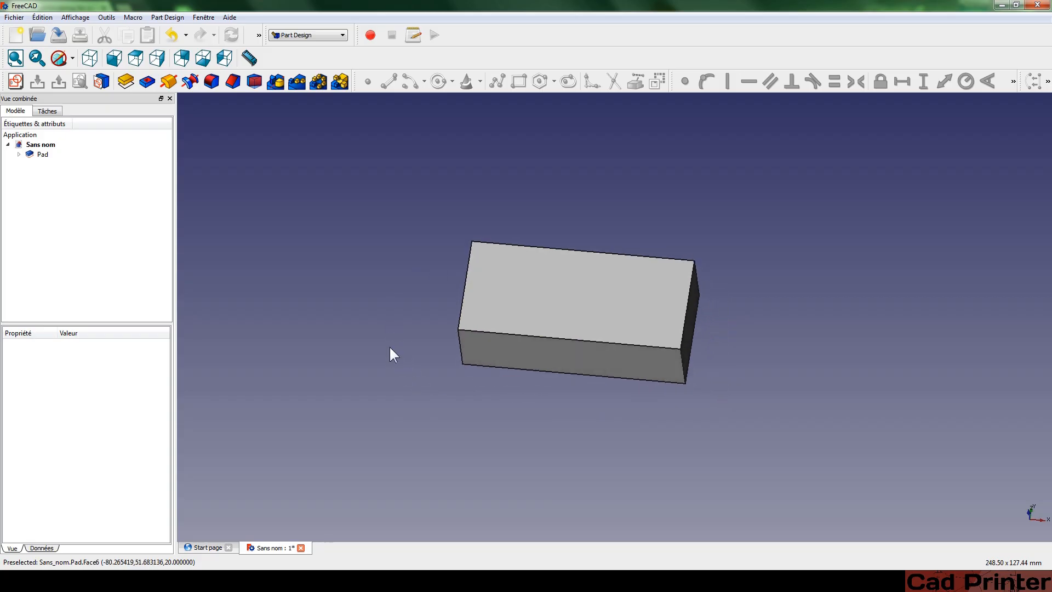
left_click(554, 299)
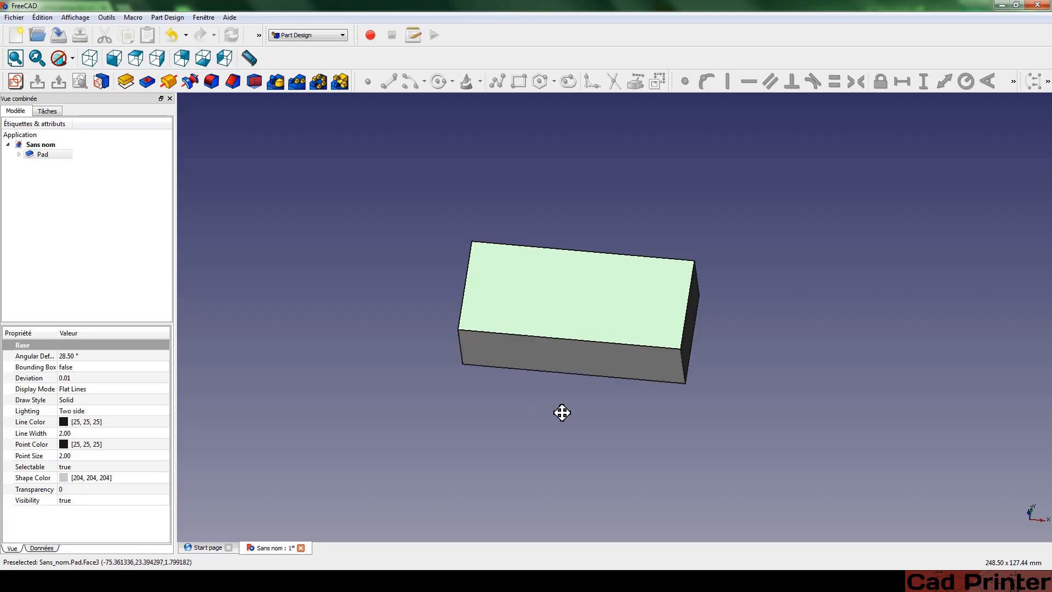
middle_click_drag(561, 410, 559, 437)
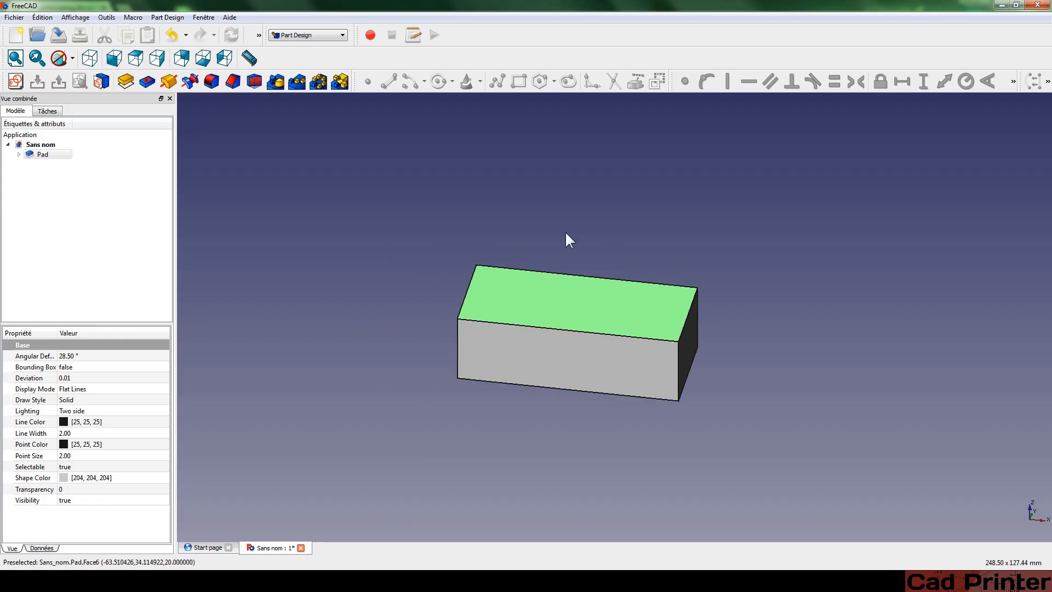
left_click(20, 83)
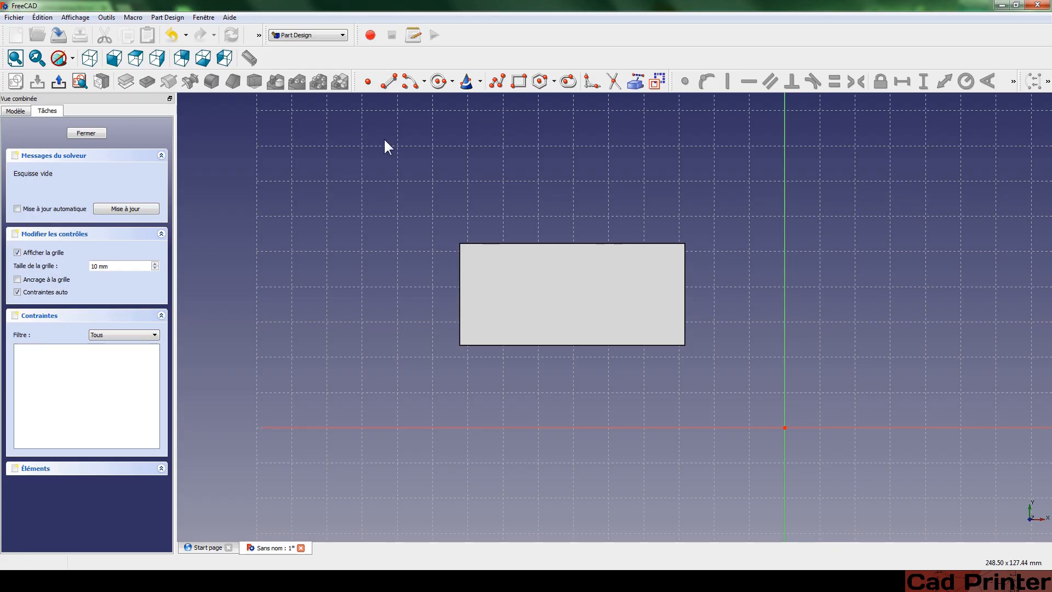
- Draw a circle of about 10.8 mm radius on the left half of the block's face and delete it
left_click(438, 82)
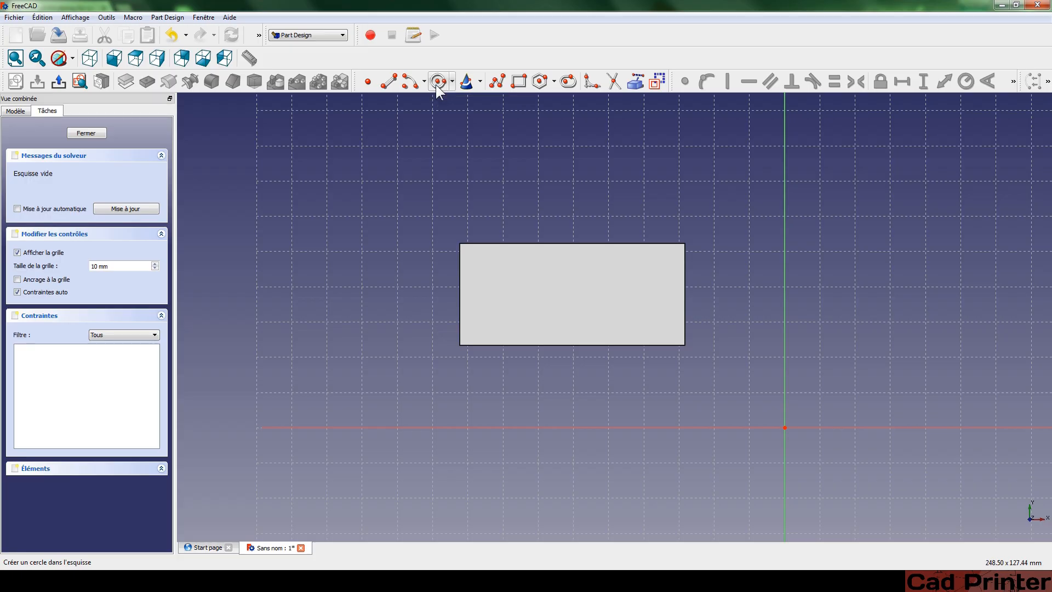
left_click(513, 296)
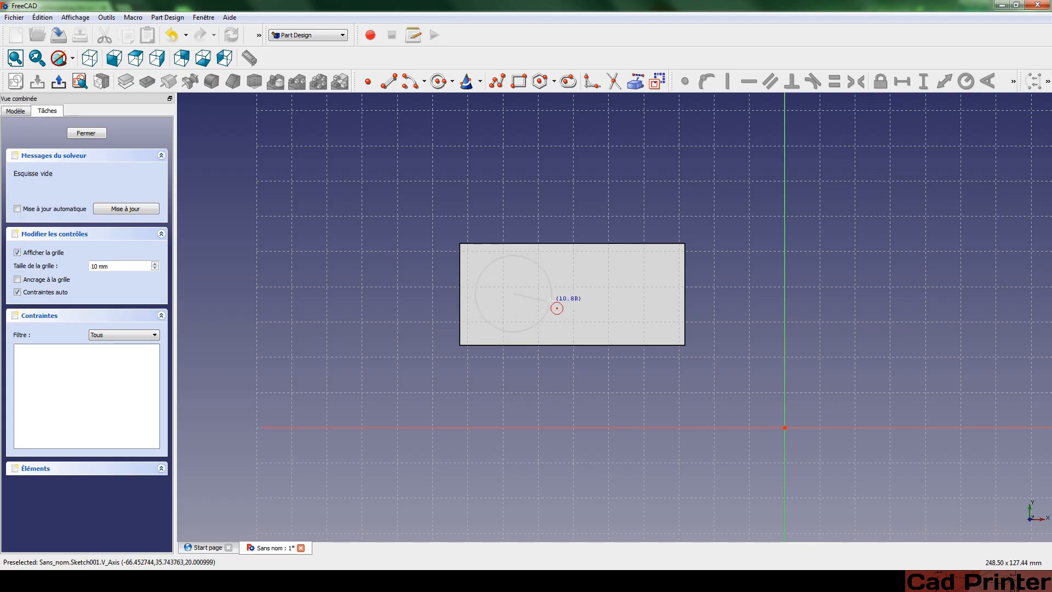
left_click(550, 303)
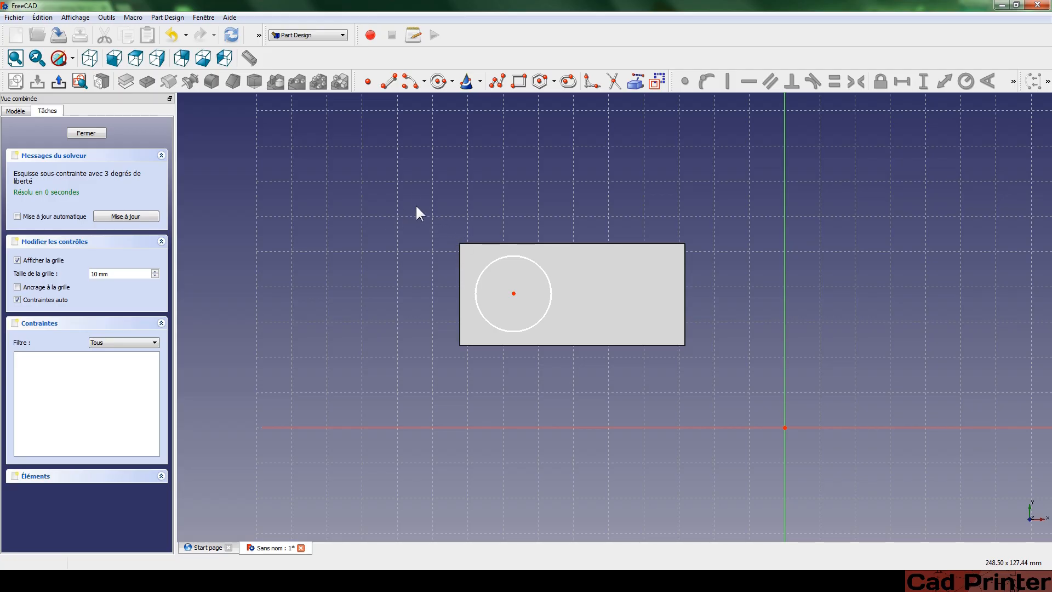
mouse_move(410, 188)
left_mouse_down()
mouse_move(592, 377)
mouse_move(464, 261)
mouse_move(462, 241)
mouse_move(570, 351)
mouse_move(624, 378)
left_mouse_up()
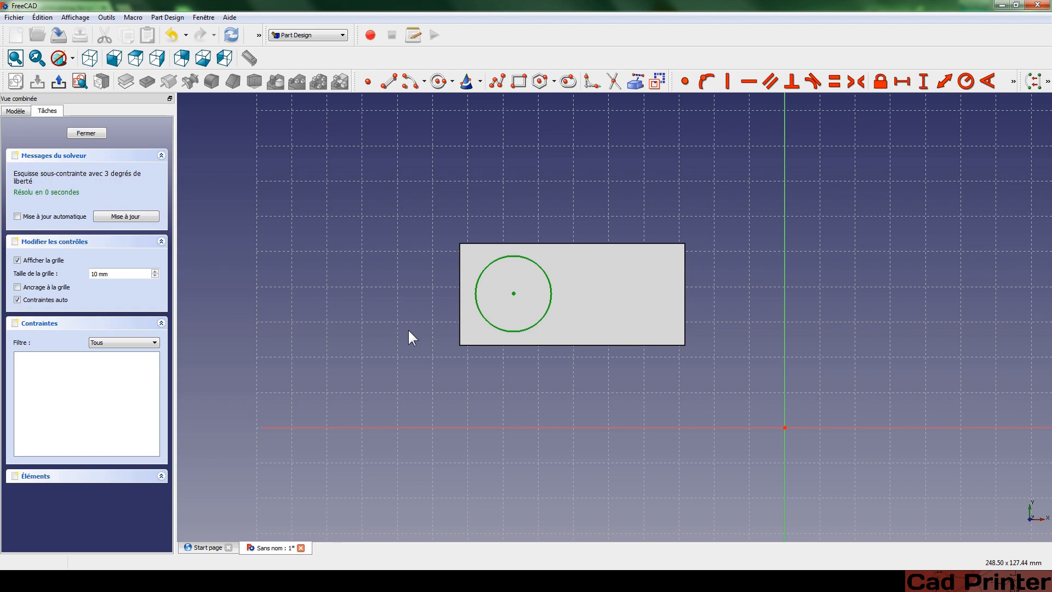
key("Delete")
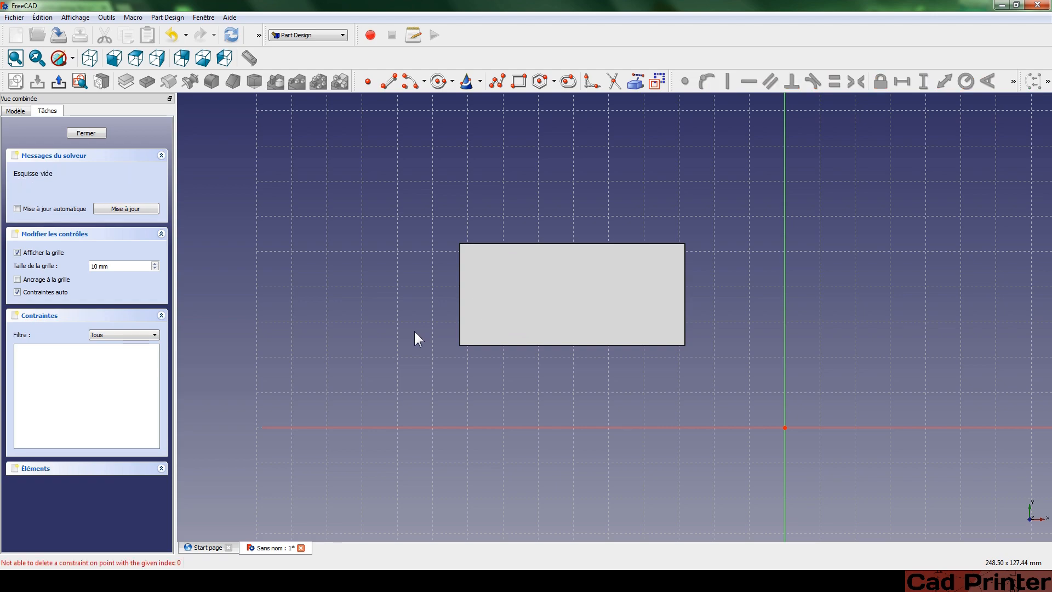
- Draw a circle on the left half of the block's face, enlarge it slightly, and close the sketch
left_click(438, 81)
left_click(510, 291)
left_click(530, 310)
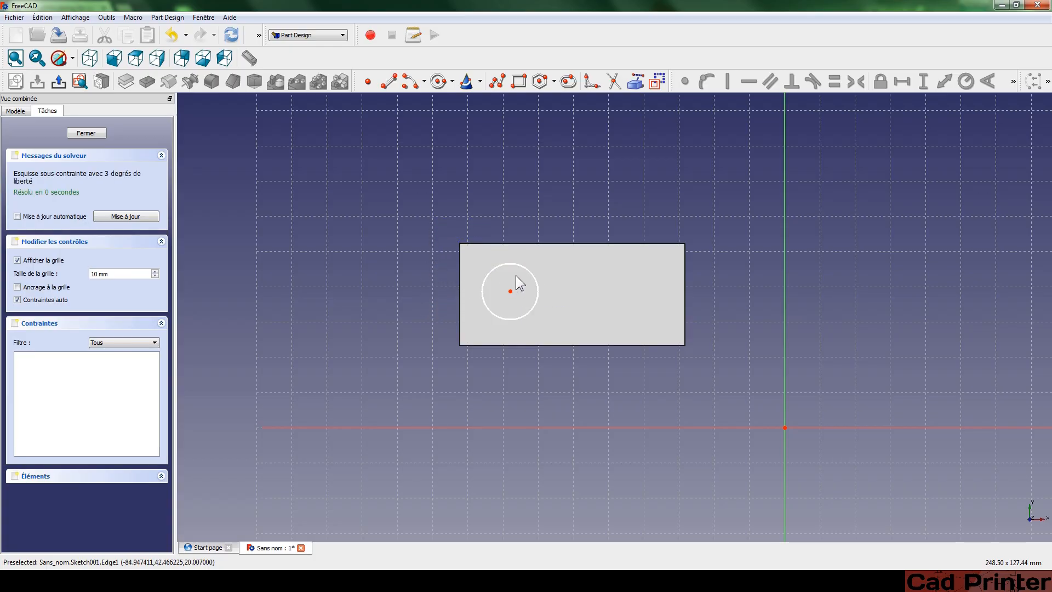
left_click_drag(533, 272, 485, 282)
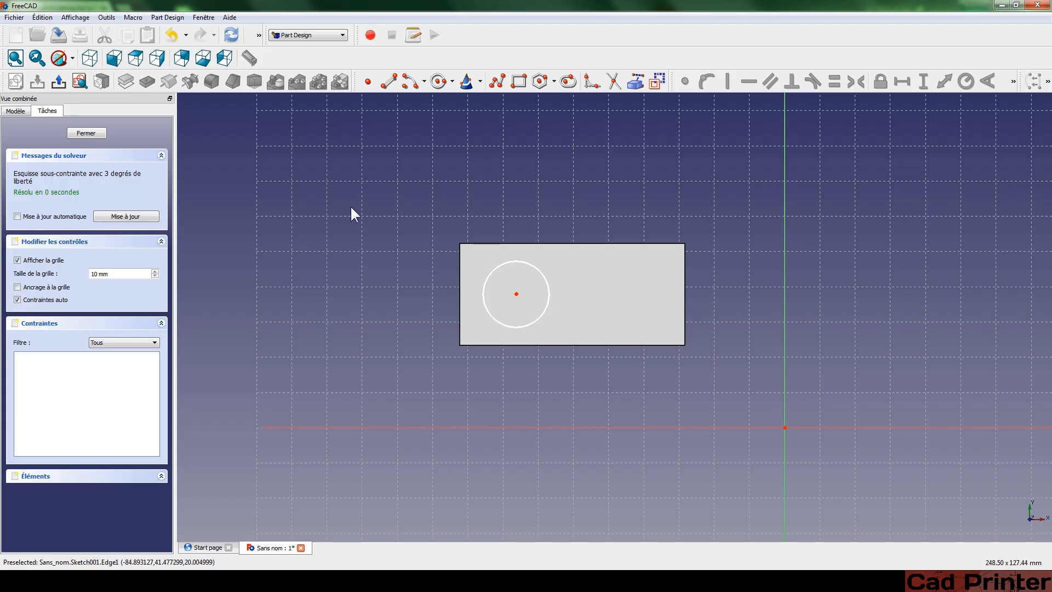
left_click(59, 82)
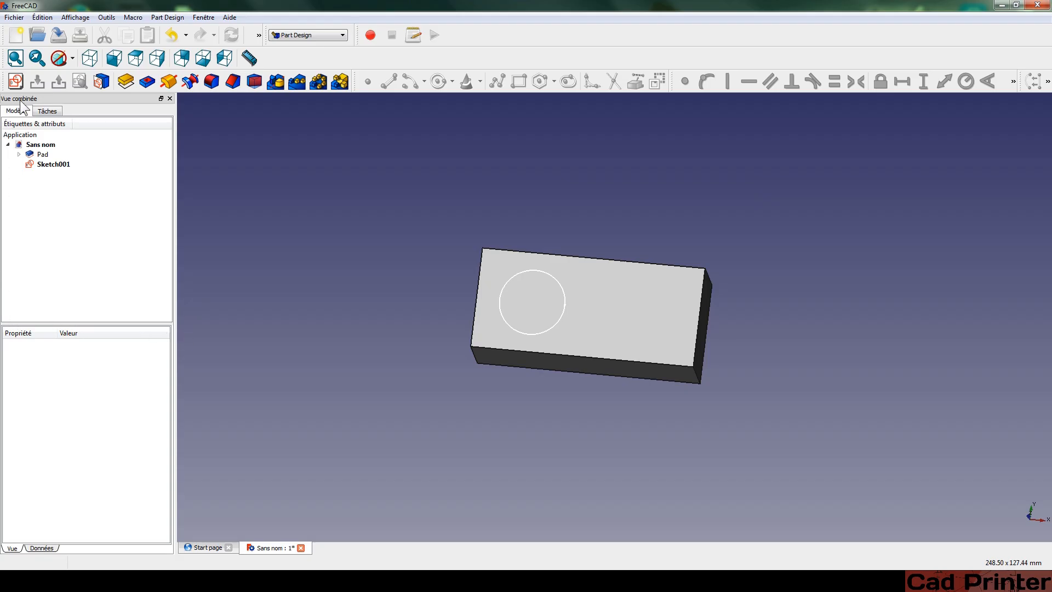
- Examine the document's pad and circle sketch in the model tree and how the sketch's selection matches the 3D view
left_click(47, 111)
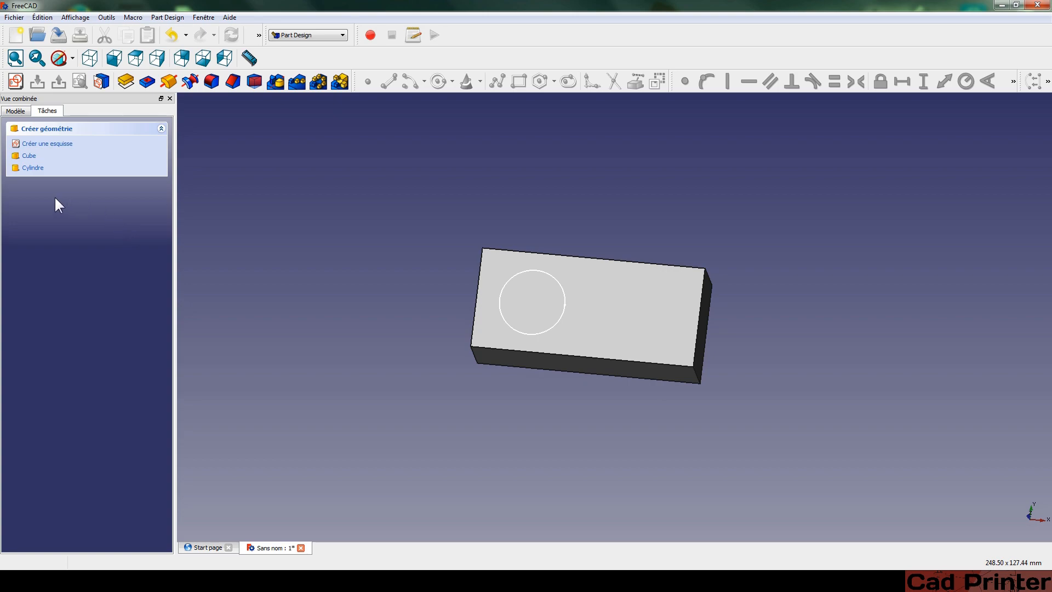
left_click(16, 111)
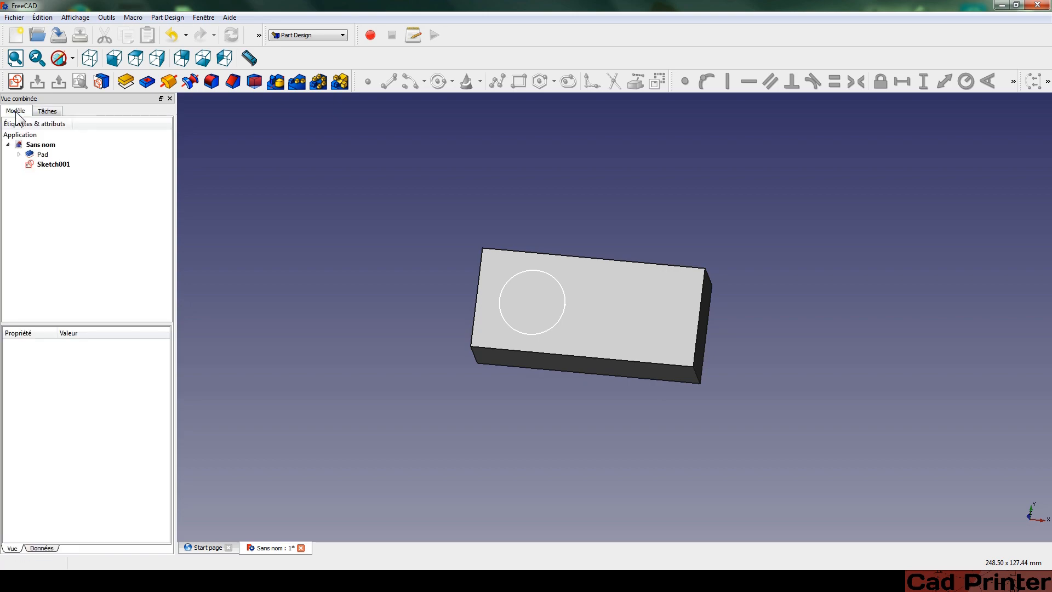
left_click(49, 162)
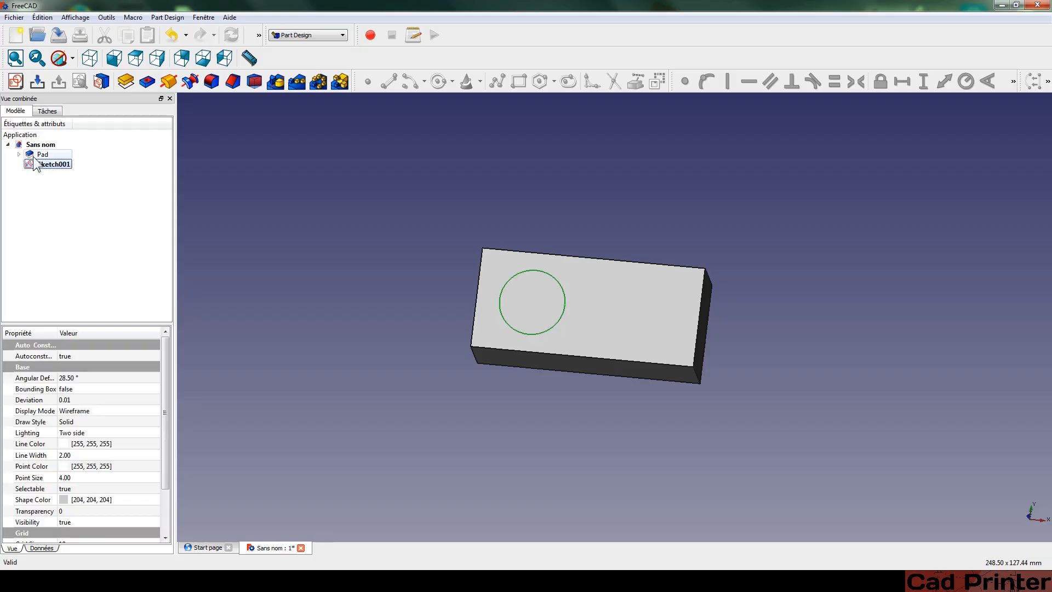
left_click(344, 274)
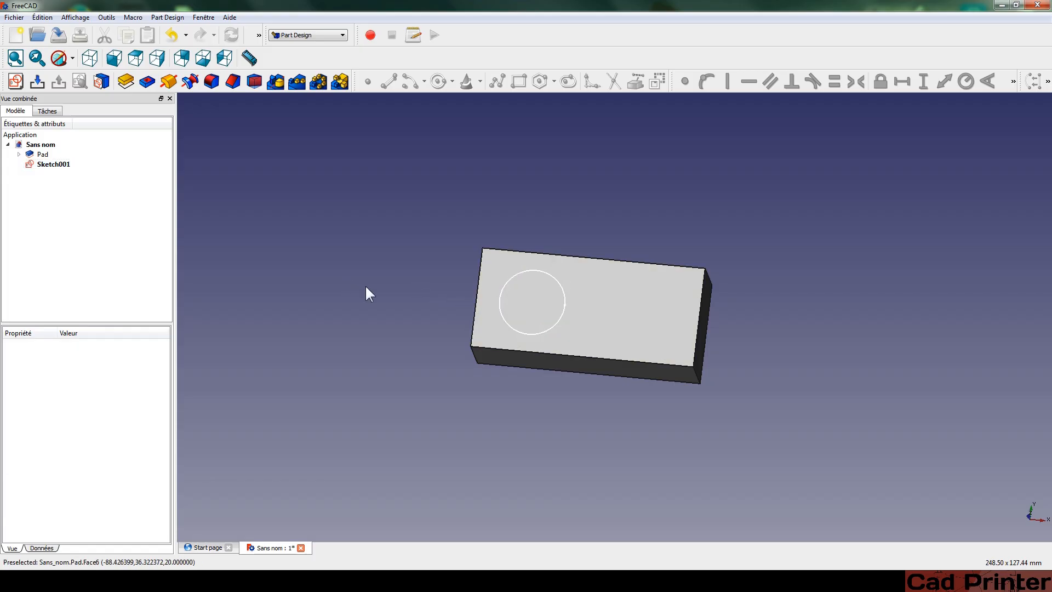
left_click(500, 298)
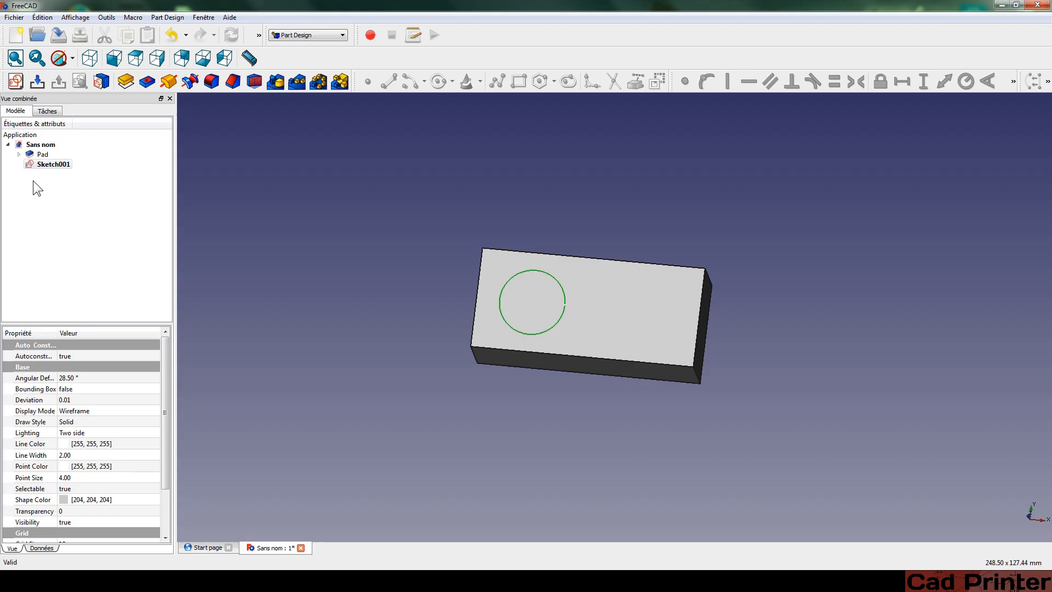
left_click(288, 227)
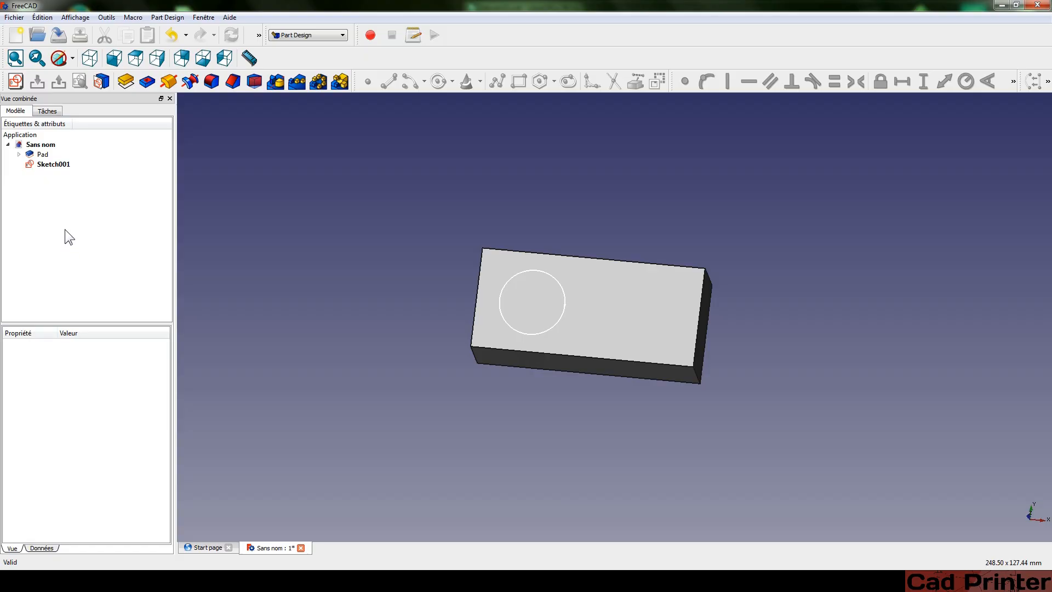
left_click(7, 144)
left_click(8, 145)
left_click(8, 144)
left_click(8, 144)
- Save the document under the file name 2eme piece
left_click(15, 17)
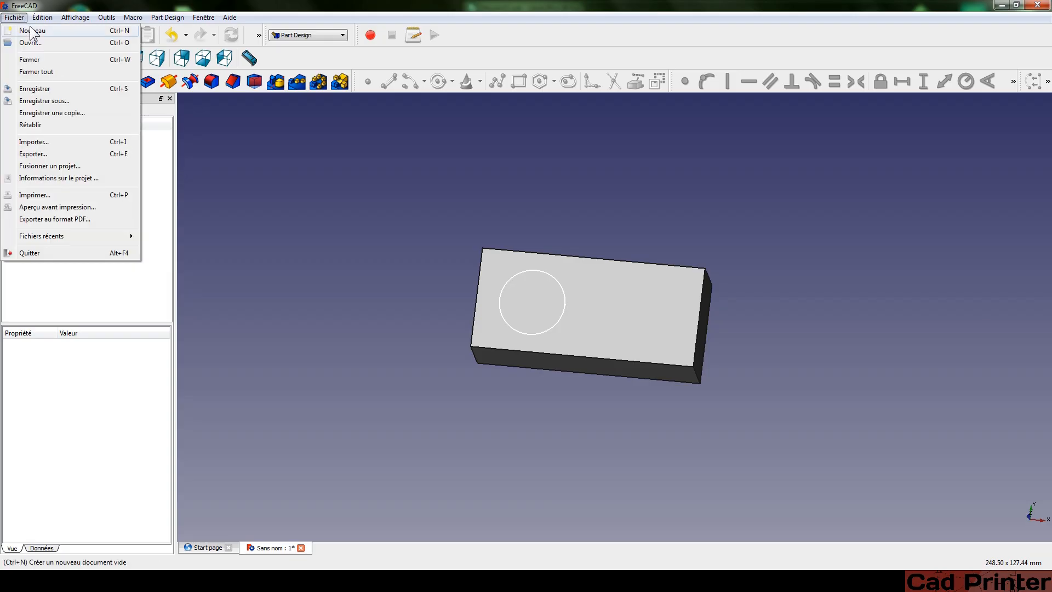
left_click(31, 100)
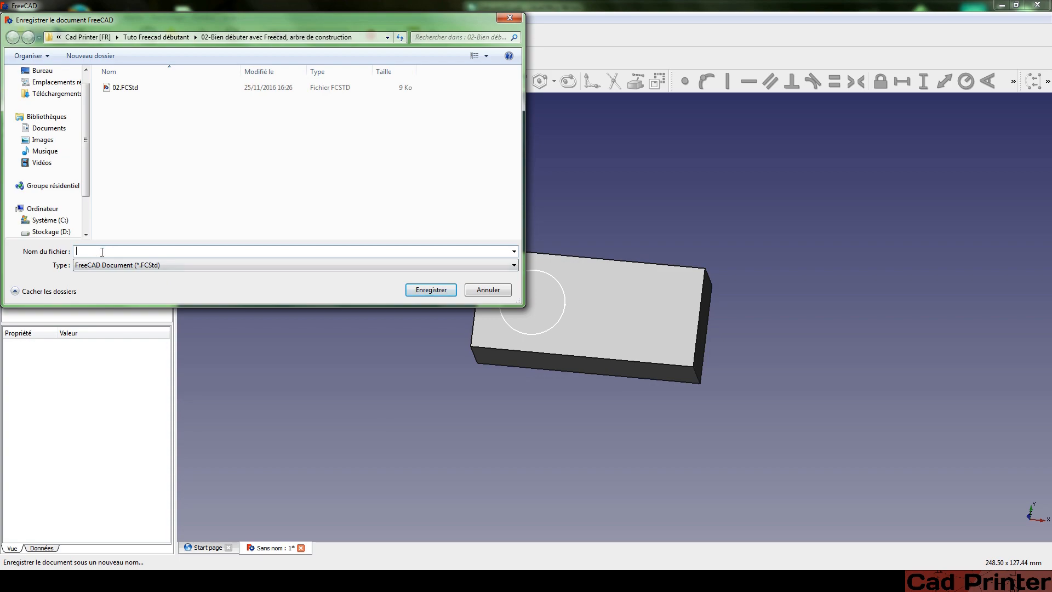
type("2eme piece")
key("Return")
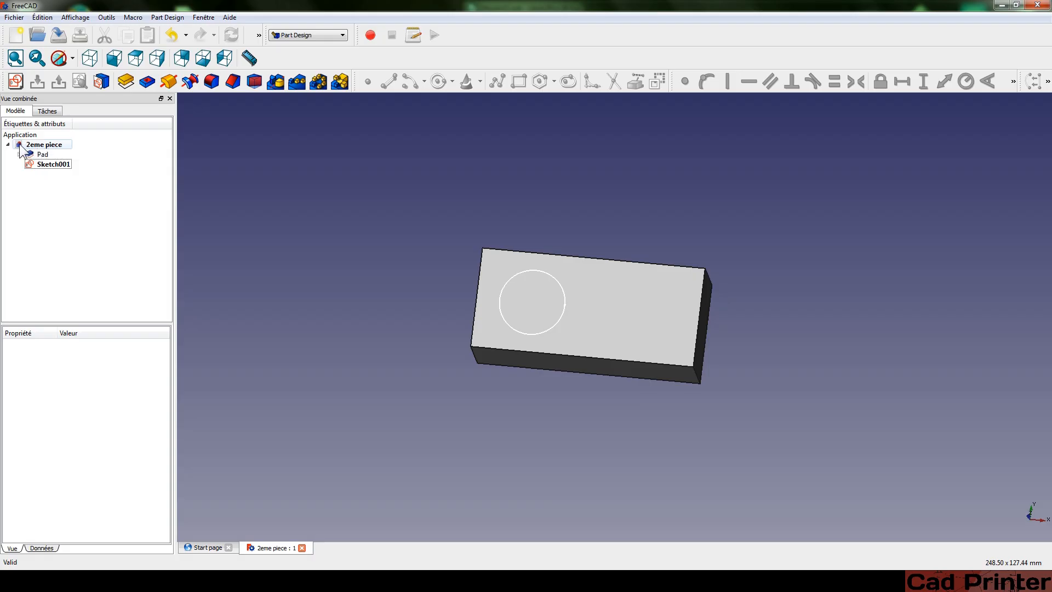
- Expand the pad in the model tree and examine the circle sketch, the pad and its source sketch
left_click(40, 165)
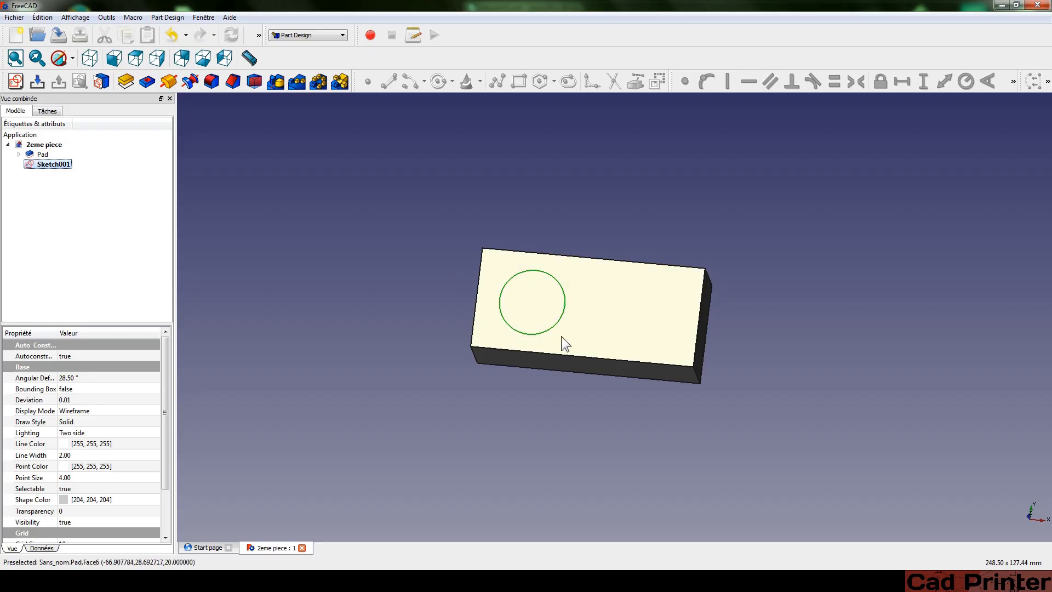
left_click(344, 230)
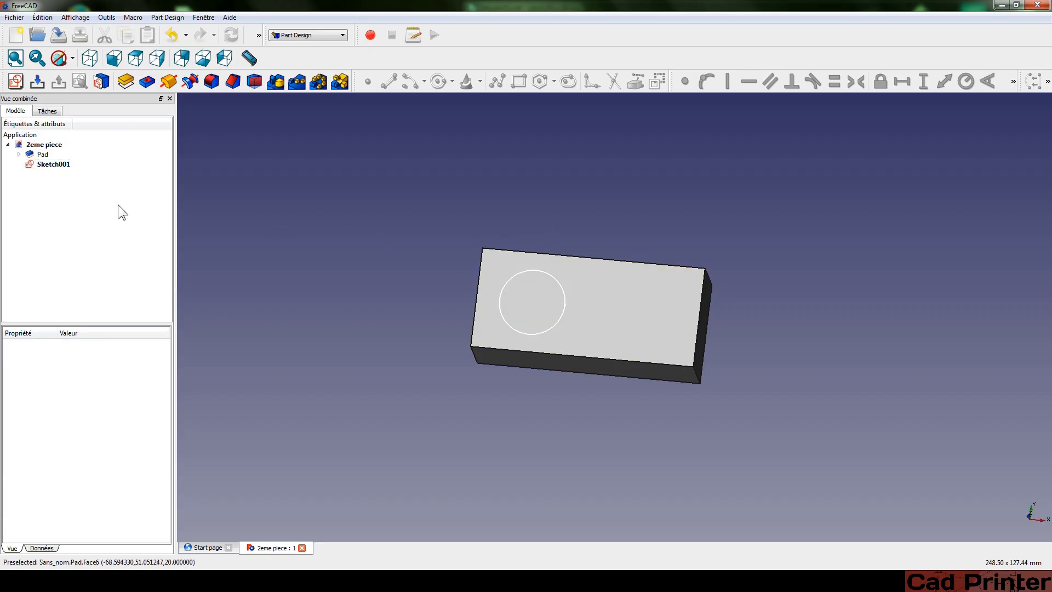
left_click(19, 155)
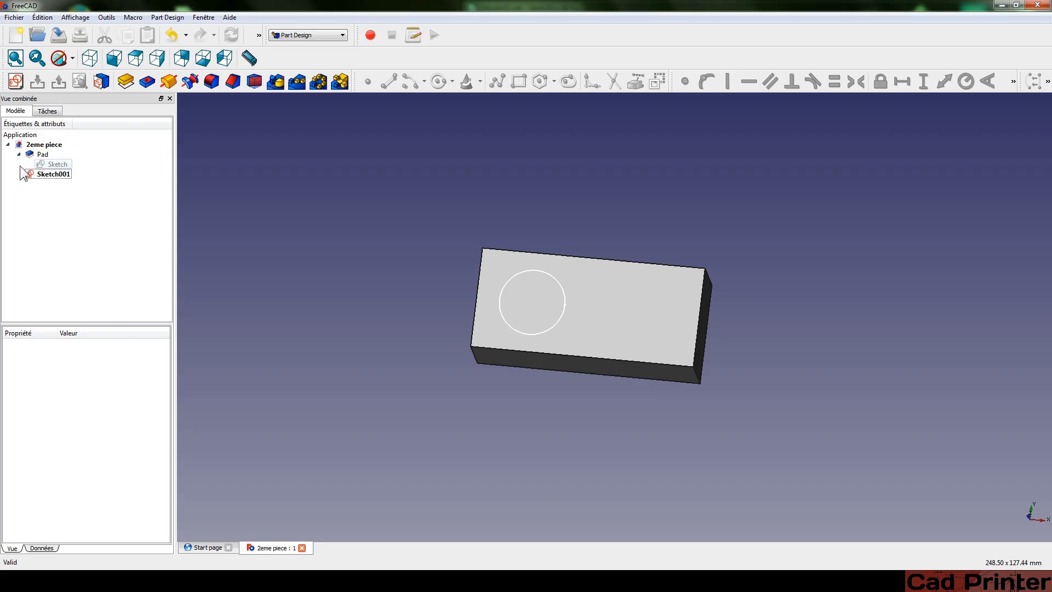
left_click(35, 157)
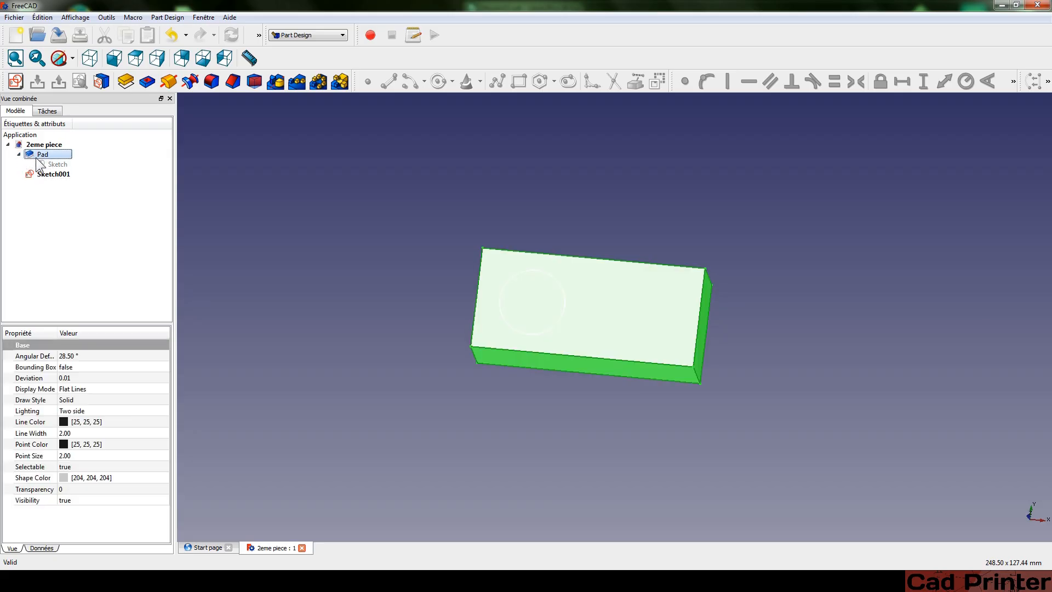
left_click(40, 164)
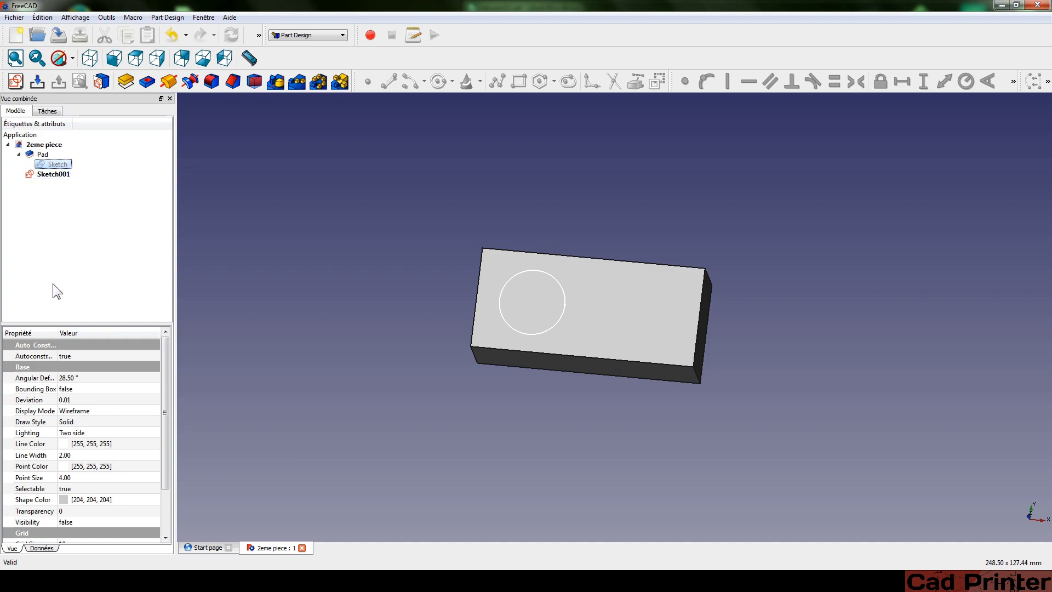
left_click(60, 230)
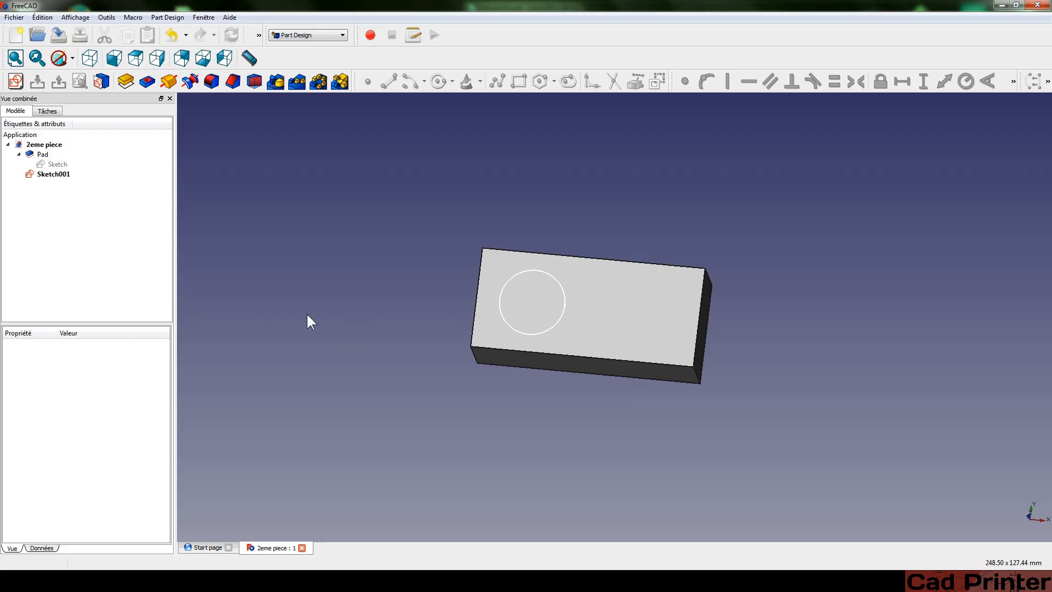
- Rename the circle sketch Sketch001 in the model tree to Cercle
left_click(55, 174)
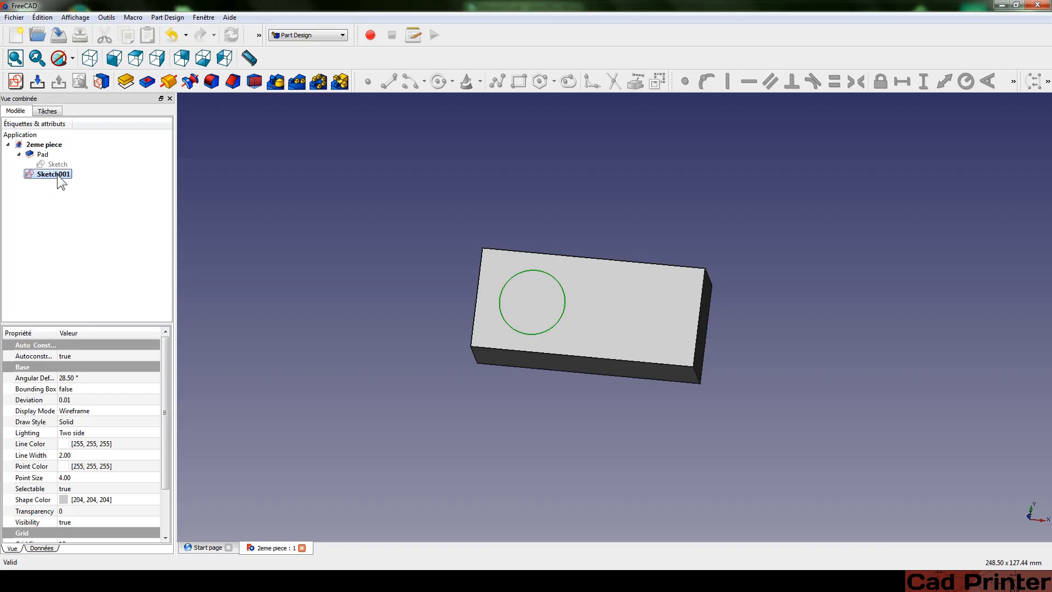
left_click(47, 181)
left_click(42, 178)
right_click(47, 176)
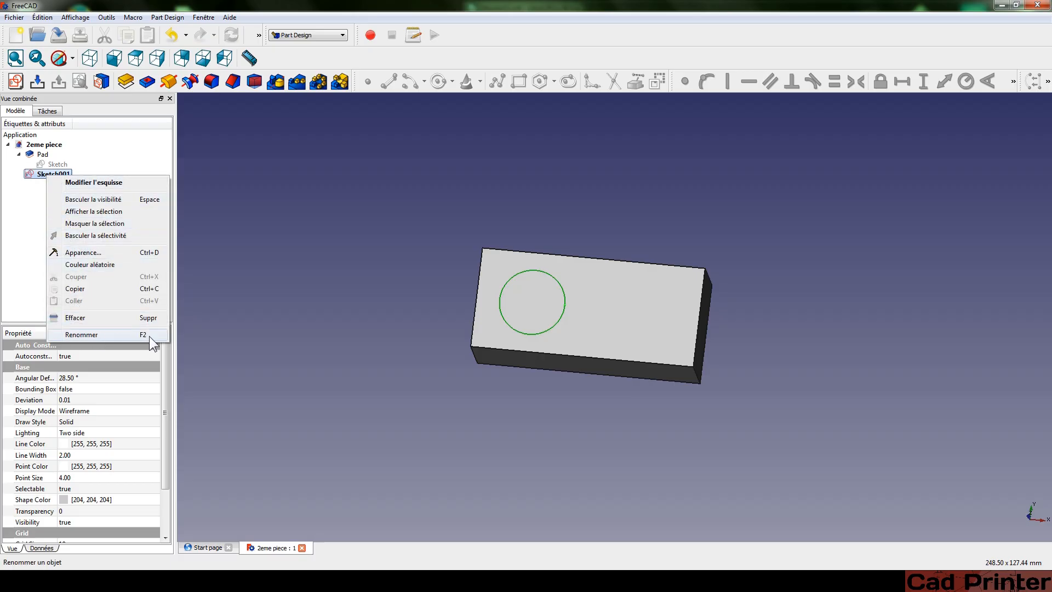
left_click(118, 335)
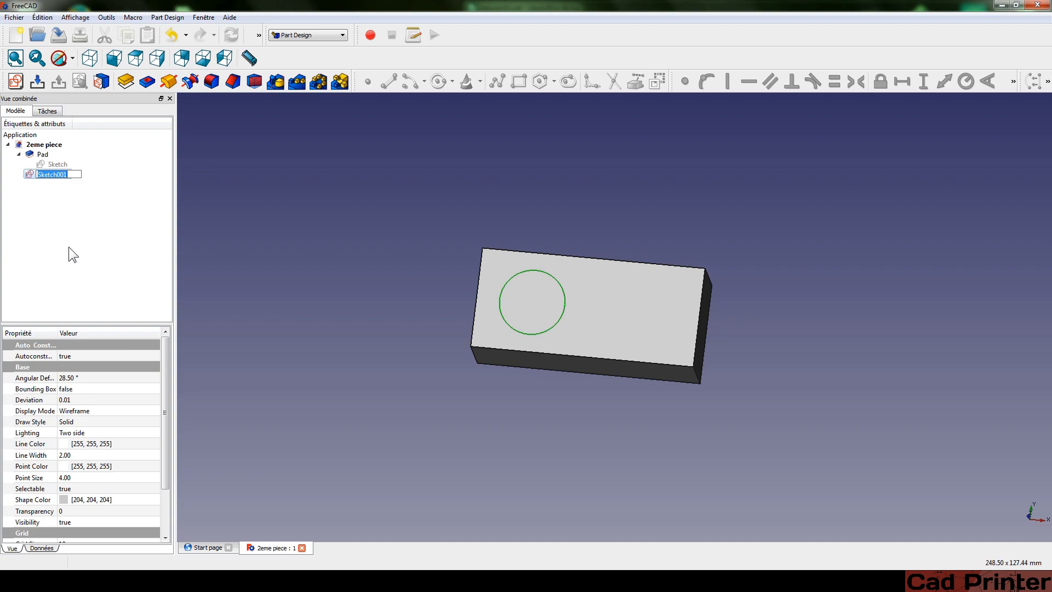
type("Cercle")
key("Return")
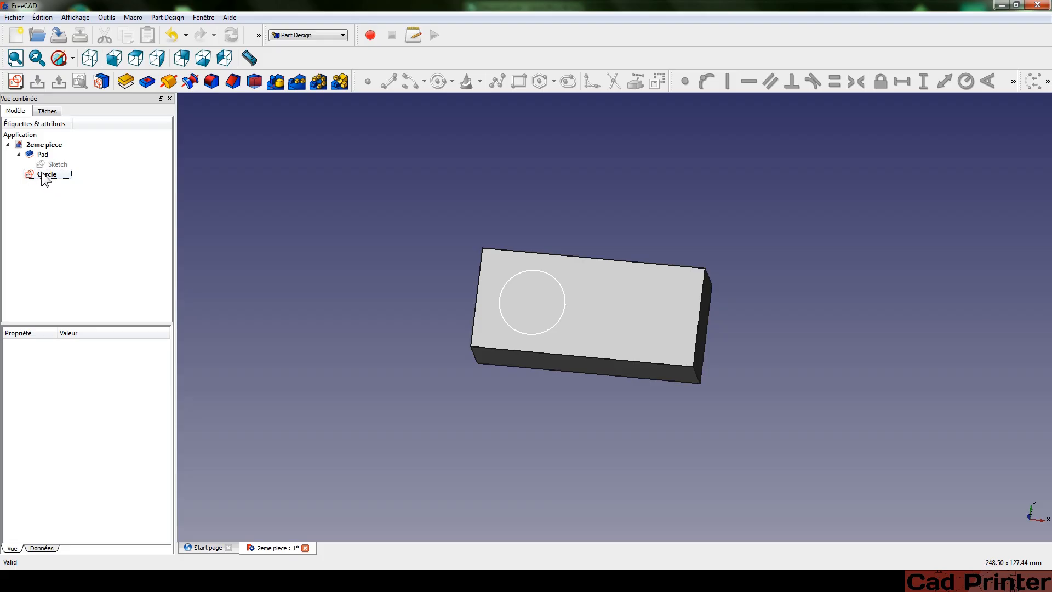
- Rename the pad in the model tree to Pave
left_click(36, 155)
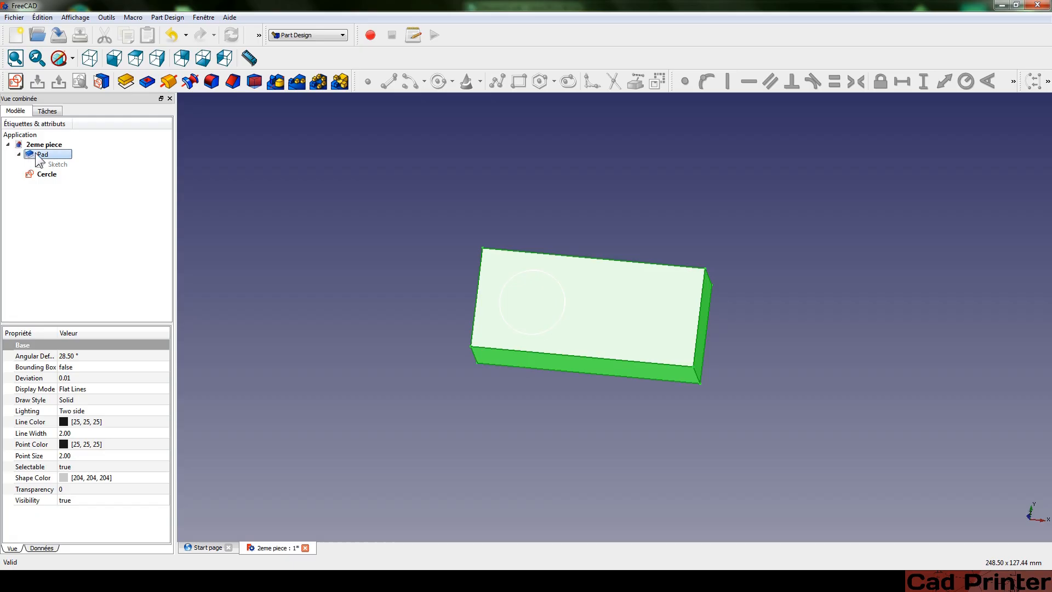
left_click(36, 155)
type("Pave")
- Rename the sketch nested under Pave to Rectangle
left_click(55, 164)
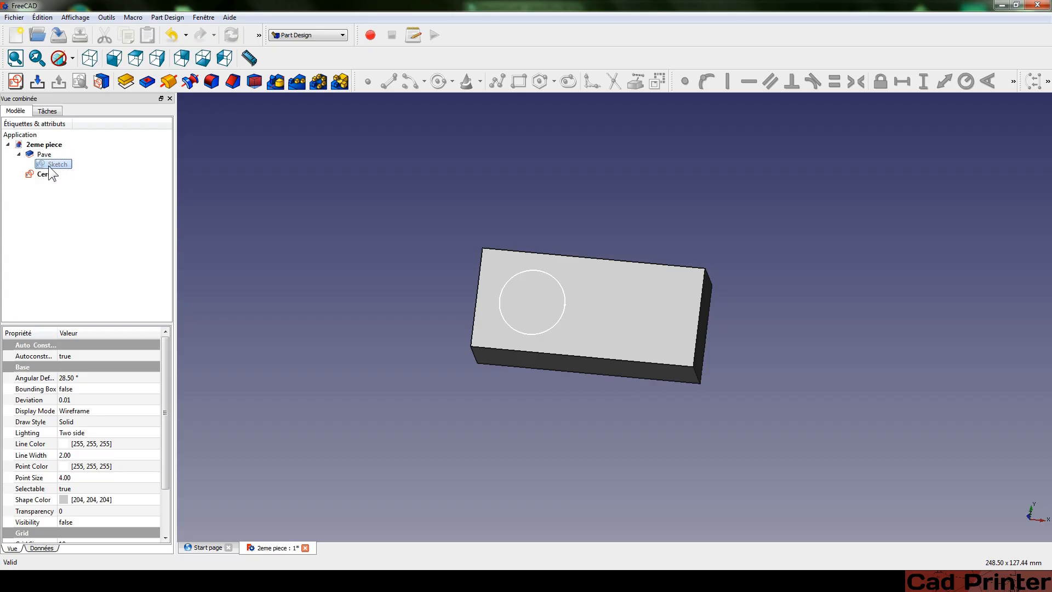
left_click(42, 185)
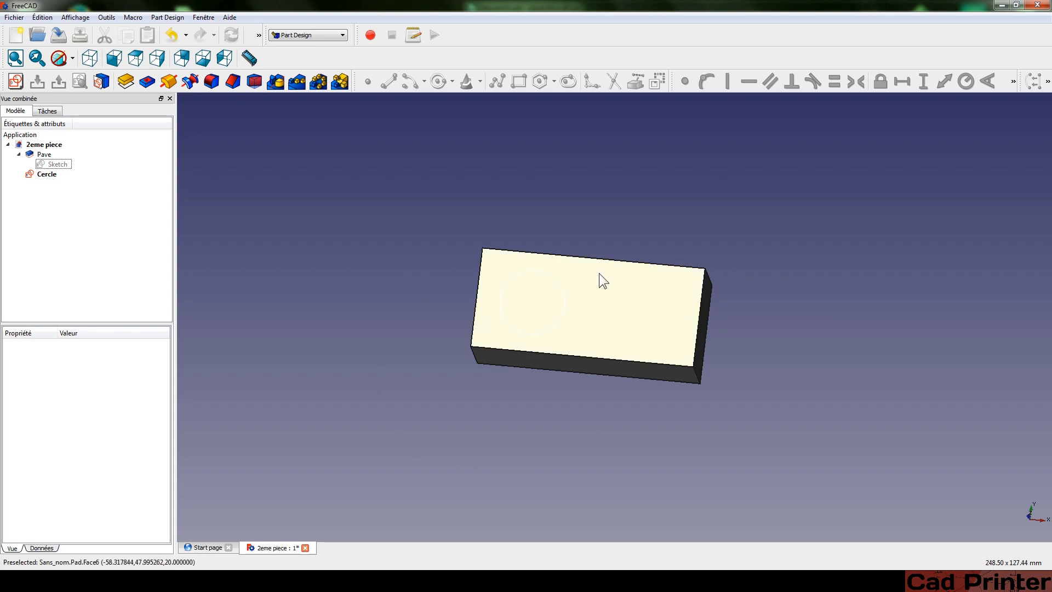
left_click(53, 164)
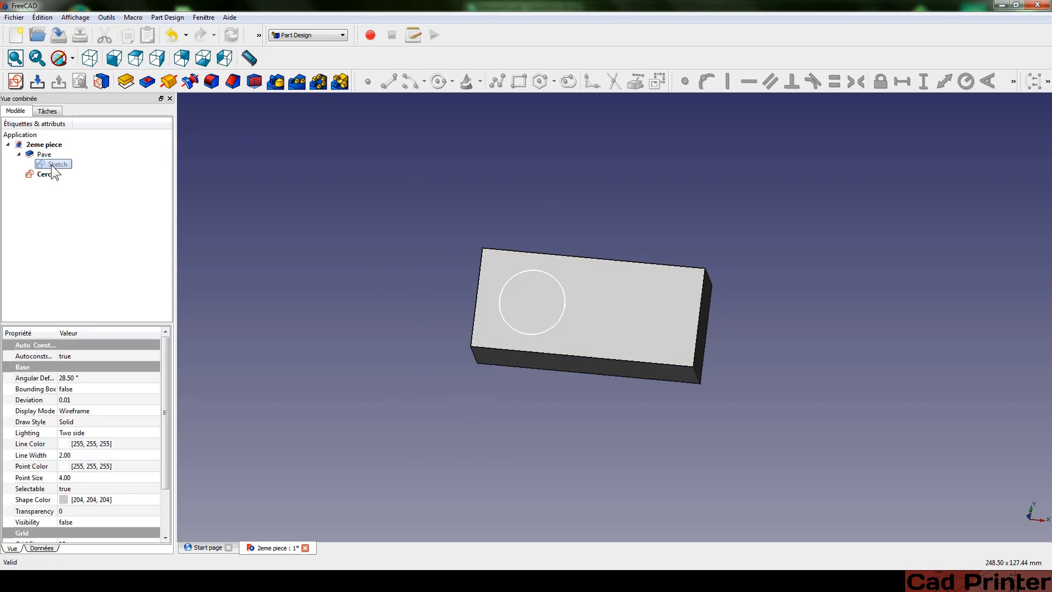
left_click(51, 165)
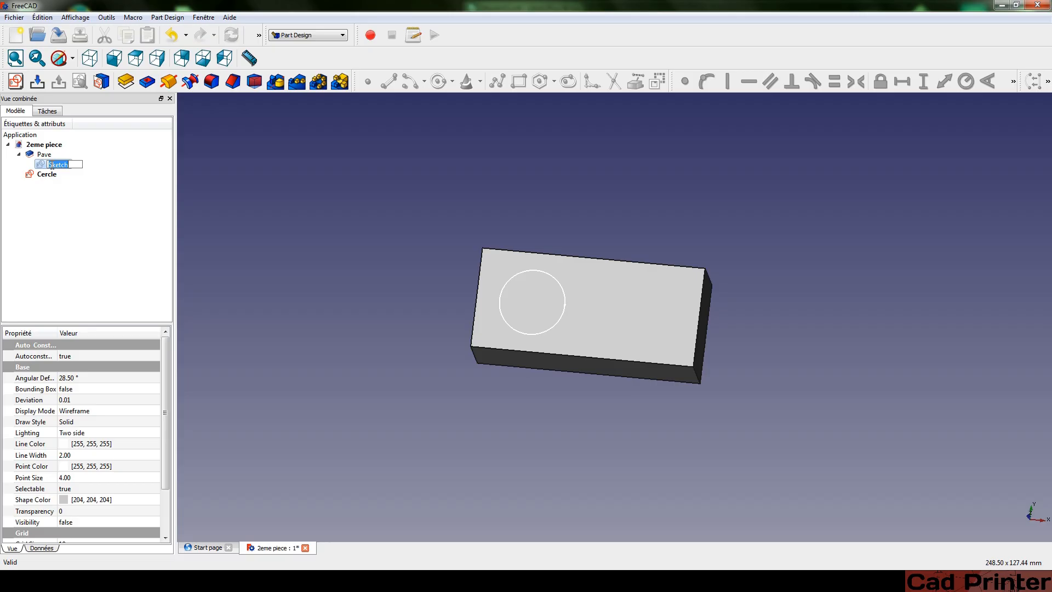
type("Rectangle")
key("Return")
left_click(48, 190)
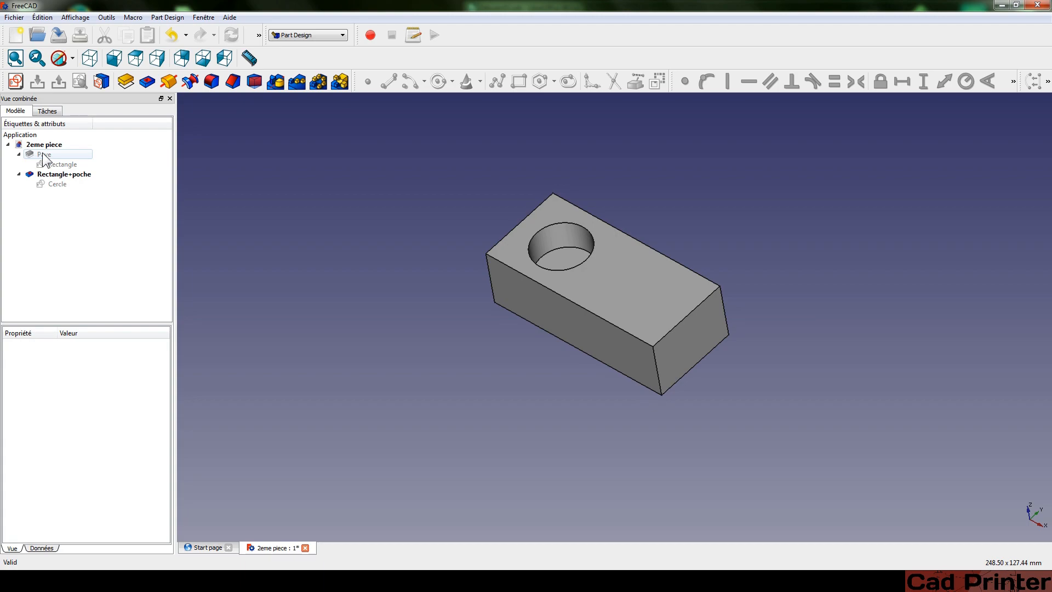
- Edit the Pave pad from the model tree and set its length to 30 mm
double_click(44, 155)
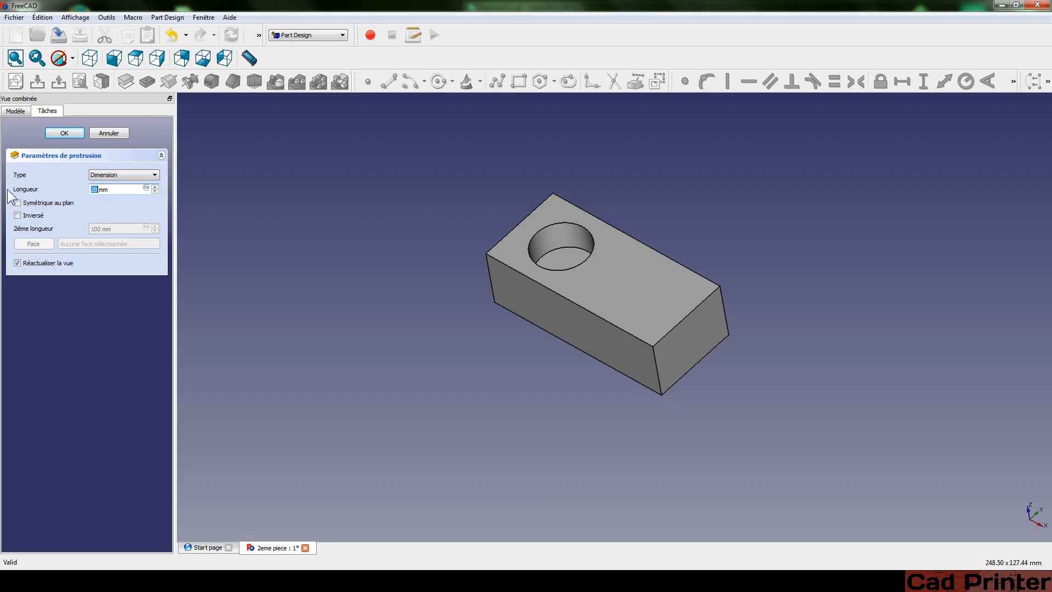
left_click(155, 187)
left_click(153, 187)
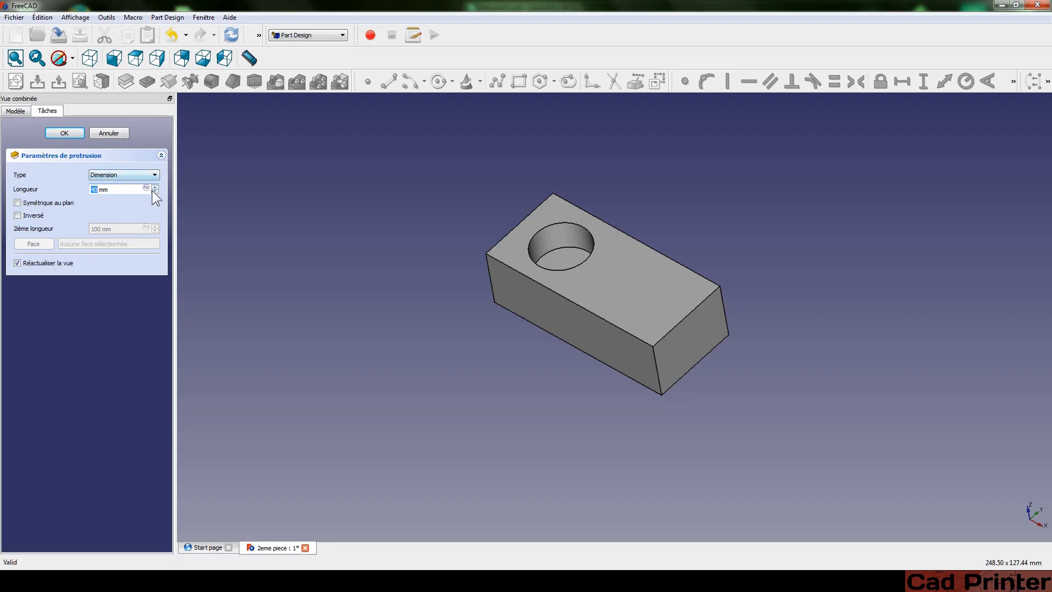
left_click(64, 133)
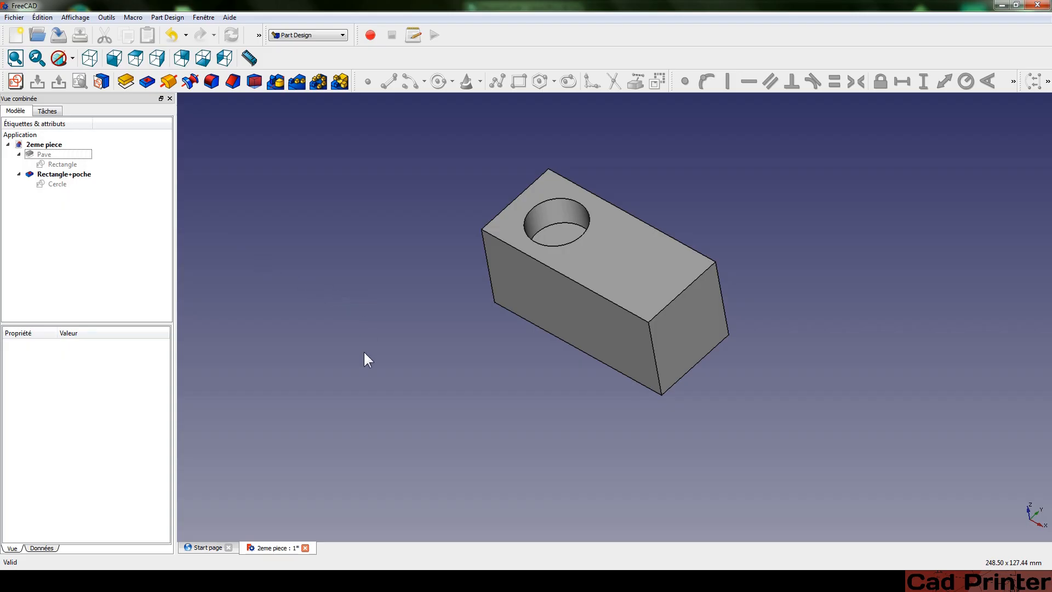
middle_click_drag(363, 350, 430, 348)
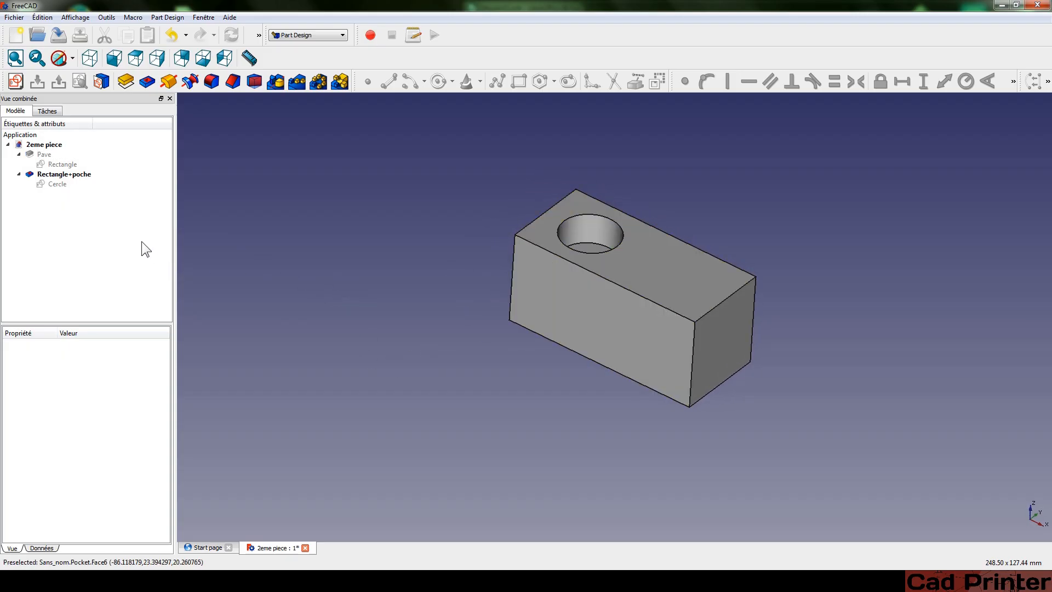
- Edit the Rectangle+poche pocket and set its depth to 15 mm
double_click(52, 173)
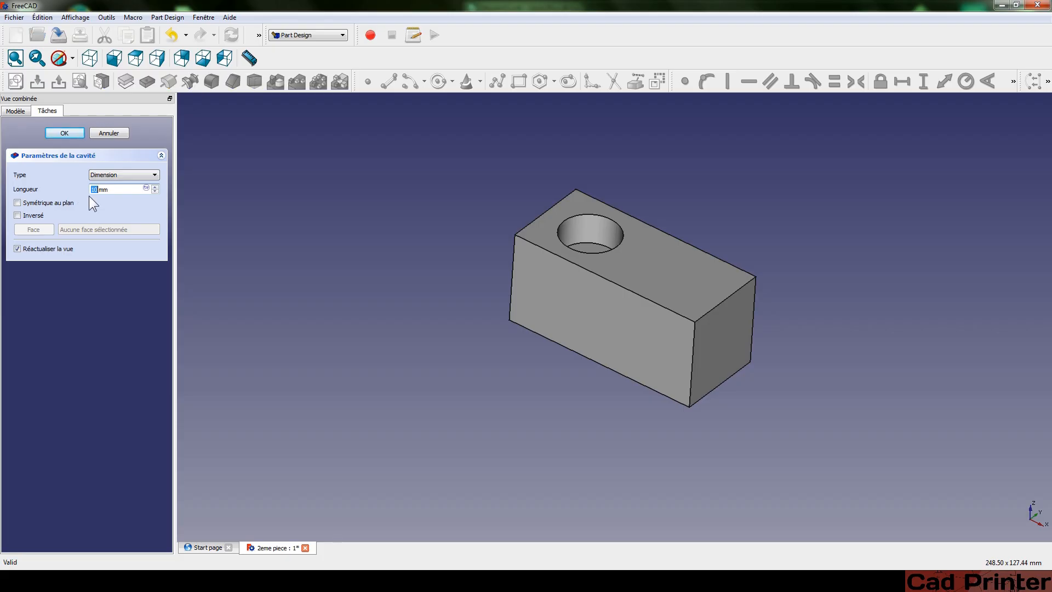
middle_click_drag(438, 227, 451, 265)
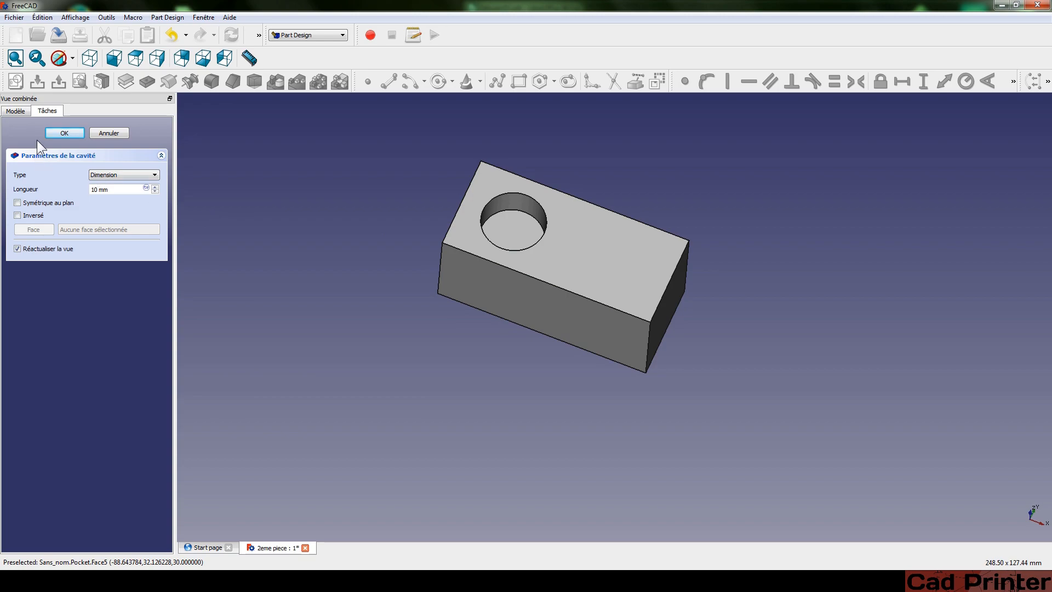
left_click(156, 186)
left_click(156, 186)
left_click(156, 187)
left_click(156, 186)
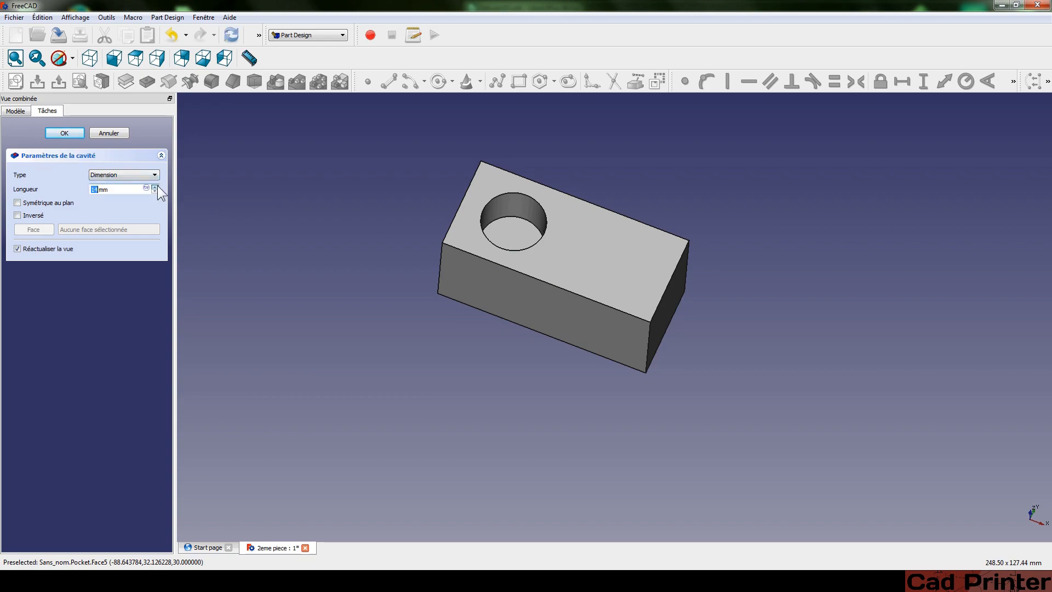
left_click(156, 186)
left_click(64, 133)
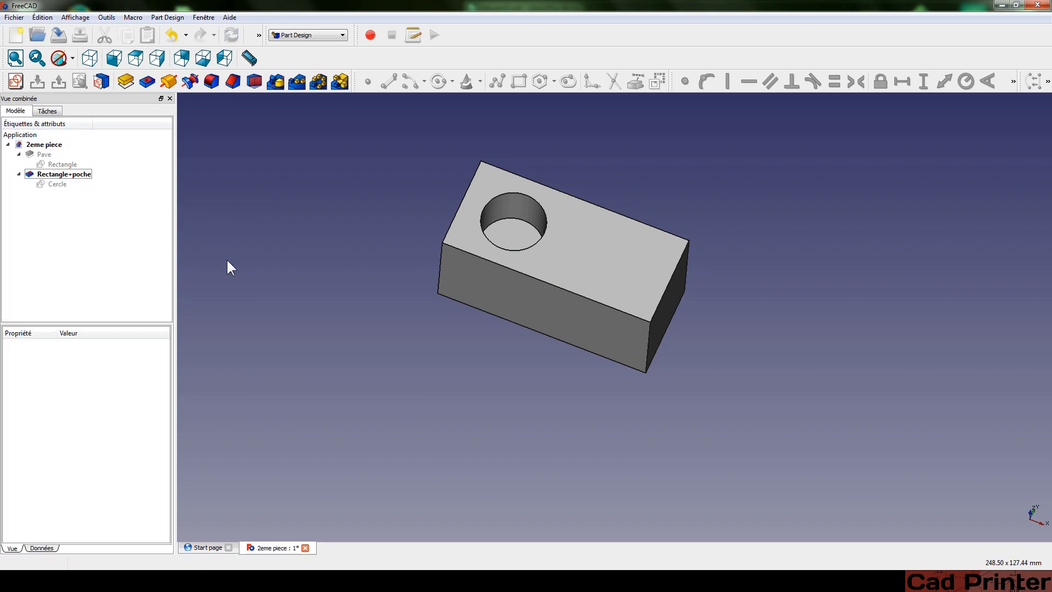
mouse_move(449, 323)
middle_mouse_down()
mouse_move(472, 329)
mouse_move(448, 322)
middle_mouse_up()
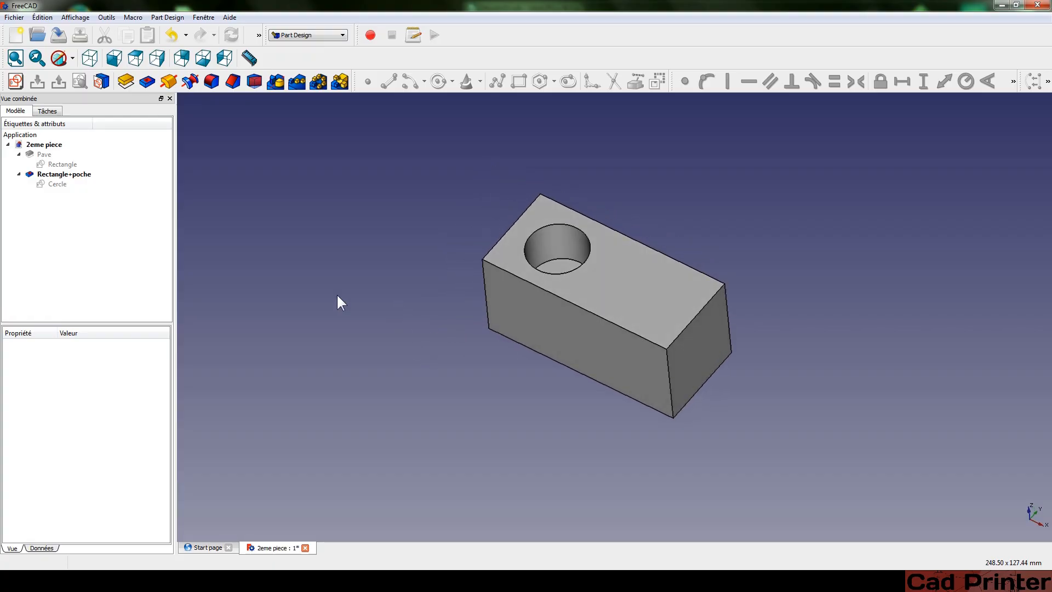
- Open the Rectangle sketch to examine where it lies relative to the solid, and close it without editing
double_click(50, 164)
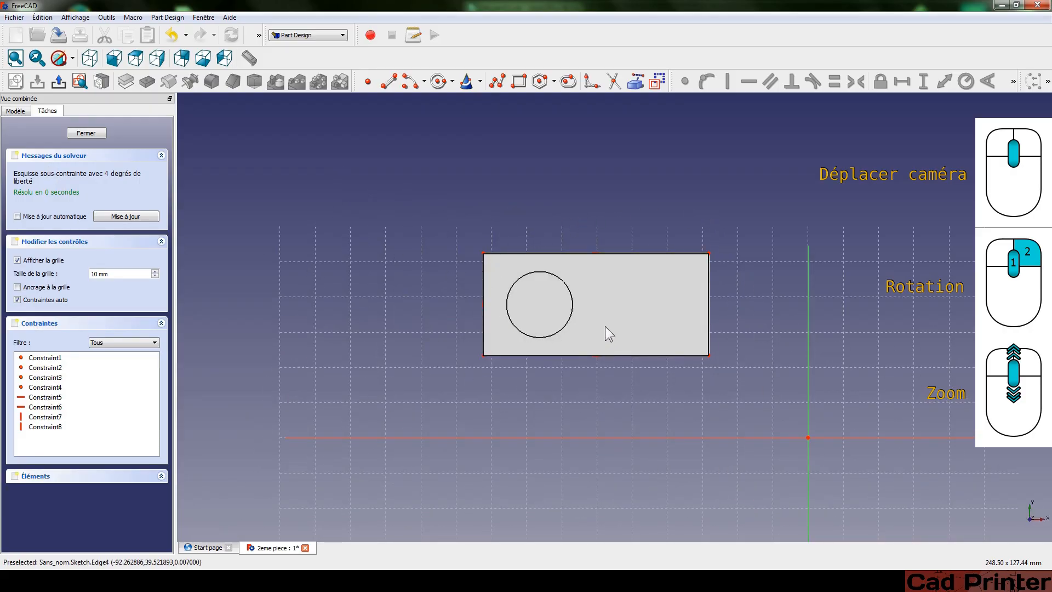
middle_click_drag(646, 417, 633, 357)
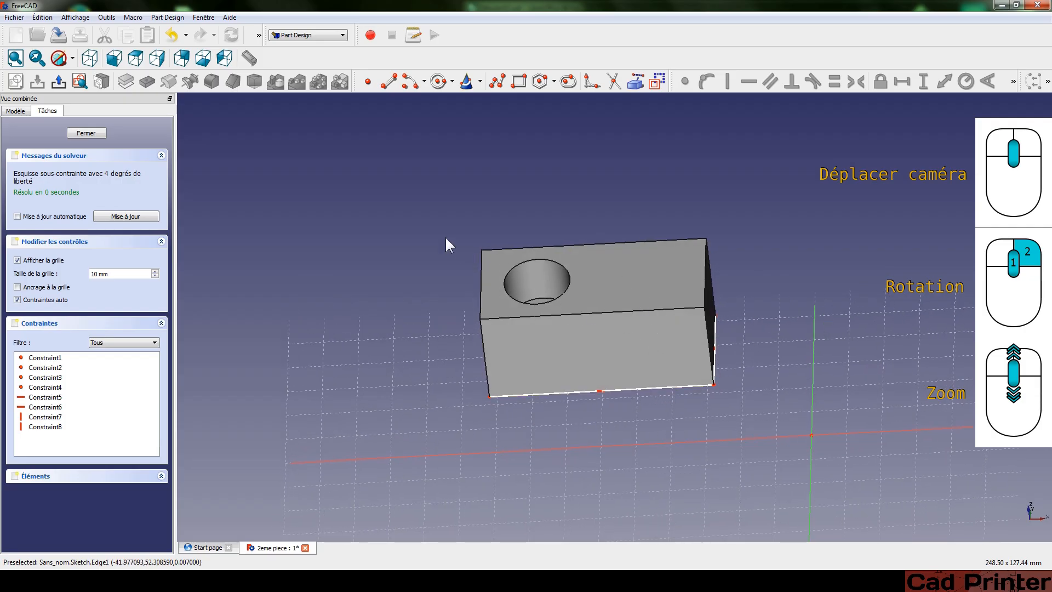
left_click(59, 83)
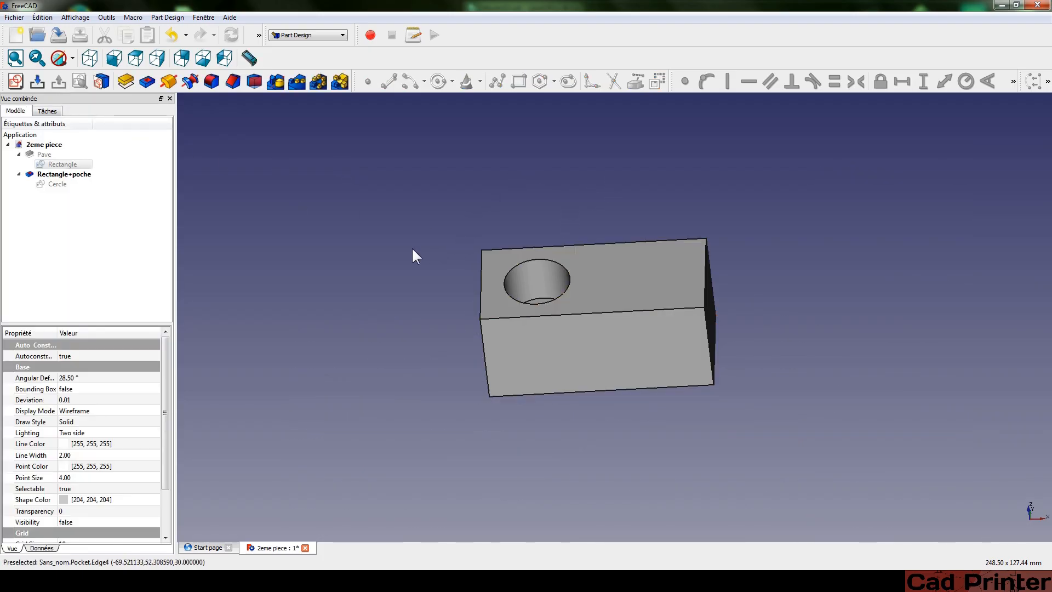
- Hide the Rectangle+poche solid, open the Rectangle sketch and stretch its upper right corner outward to make the rectangle about 89 by 44 mm
left_click(70, 174)
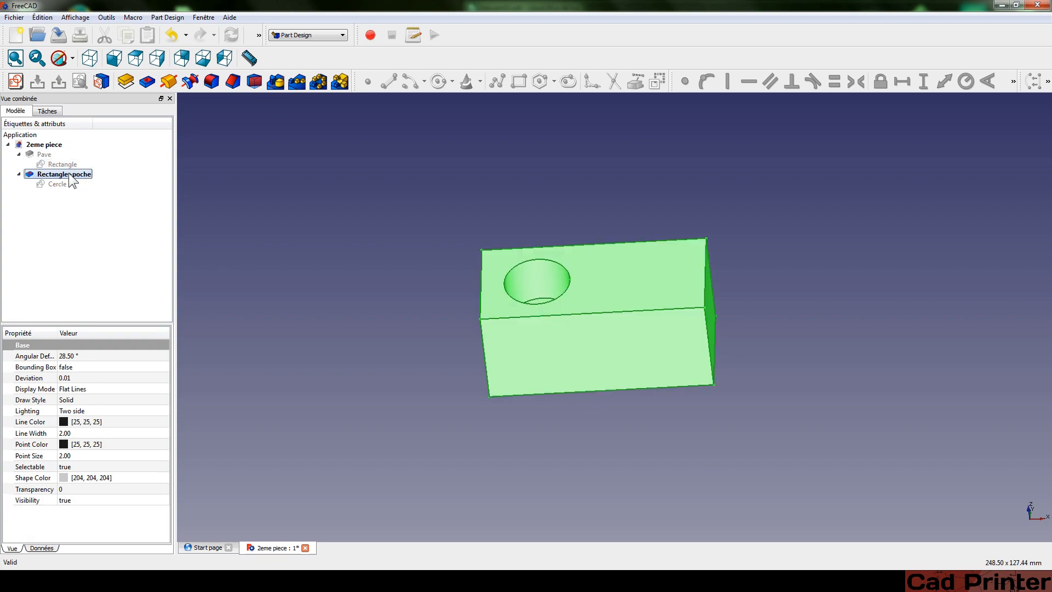
key("space")
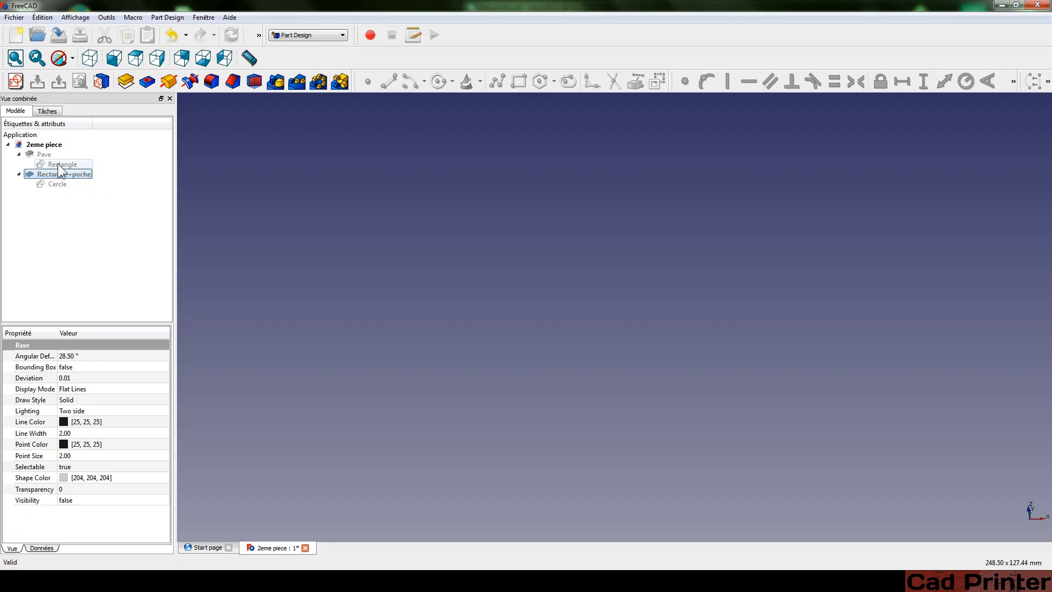
double_click(59, 165)
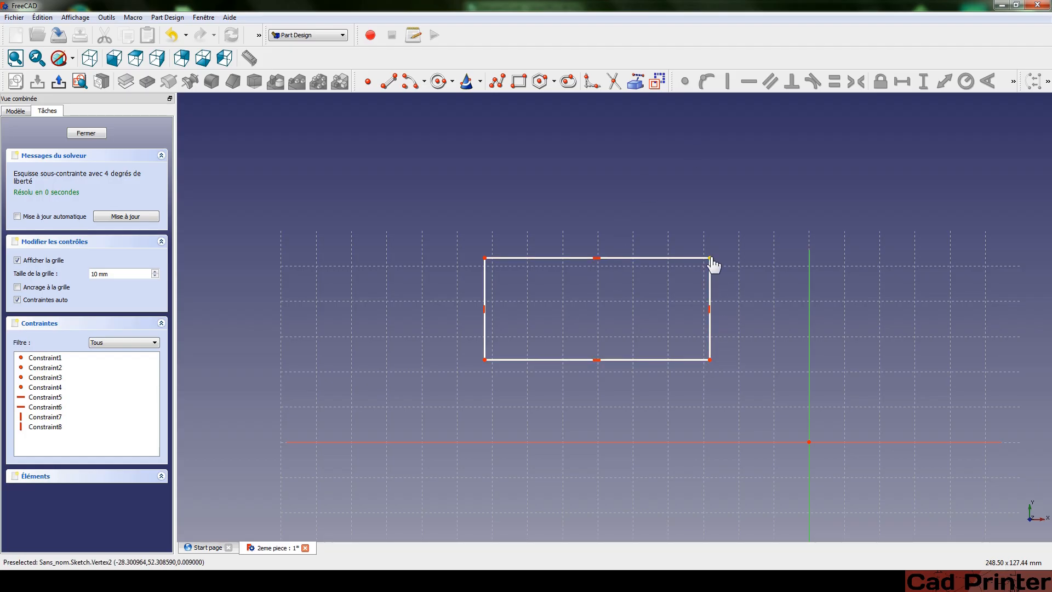
left_click_drag(710, 258, 800, 206)
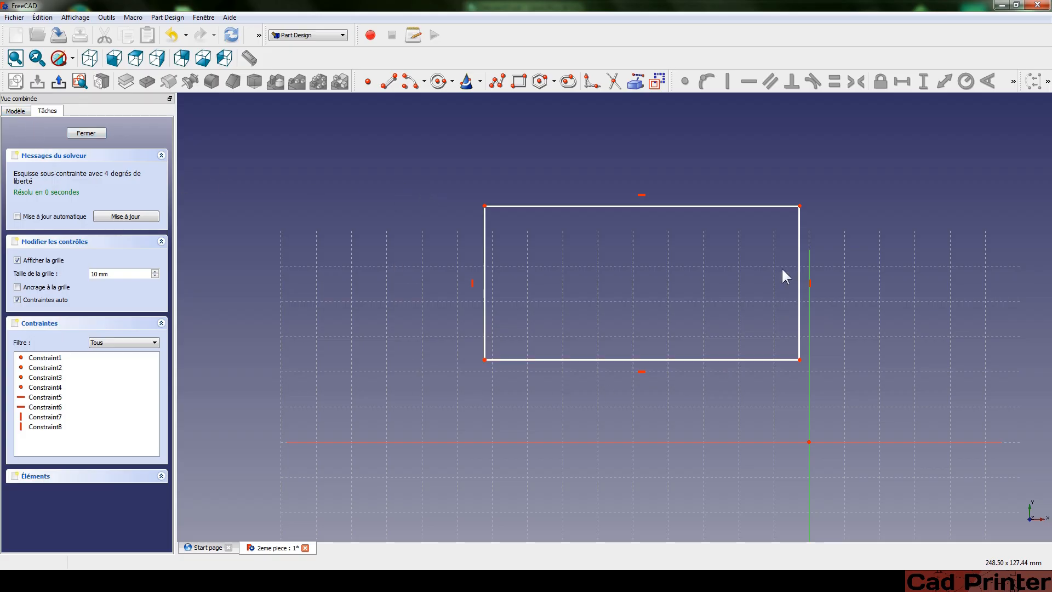
- Leave the Rectangle sketch and briefly show the Pave solid to examine the resized block before hiding it again
left_click(59, 83)
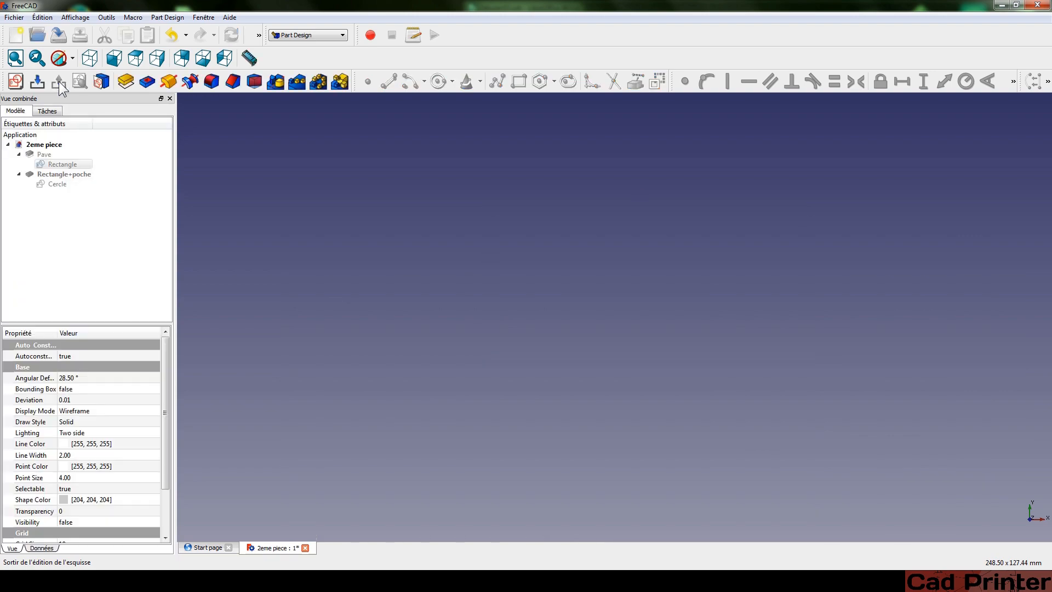
left_click(45, 158)
key("space")
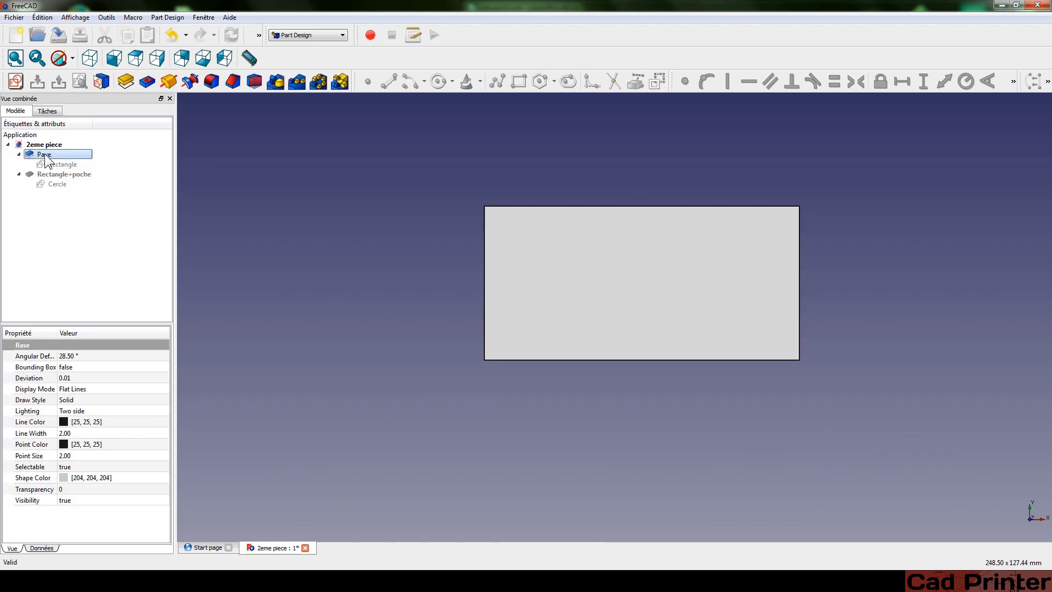
middle_click_drag(619, 418, 608, 337)
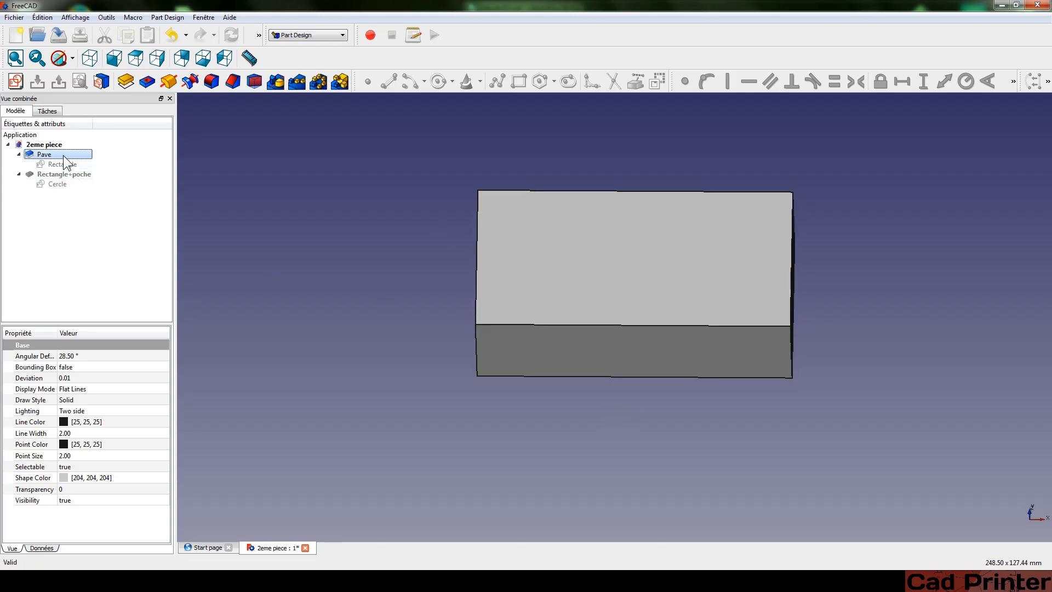
key("space")
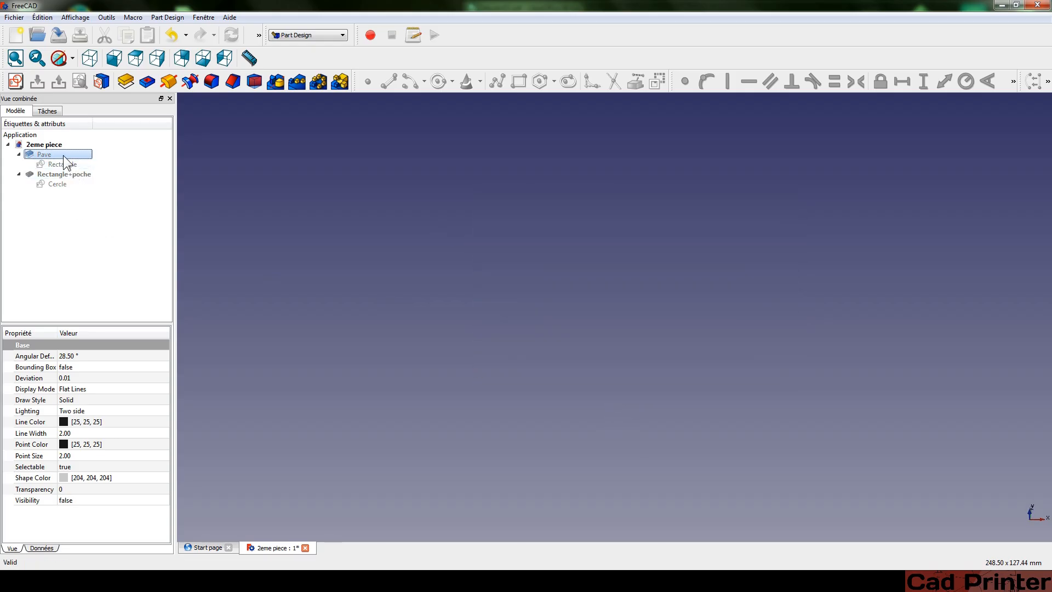
- Make the Rectangle+poche solid visible and examine its circular pocket
left_click(46, 181)
key("space")
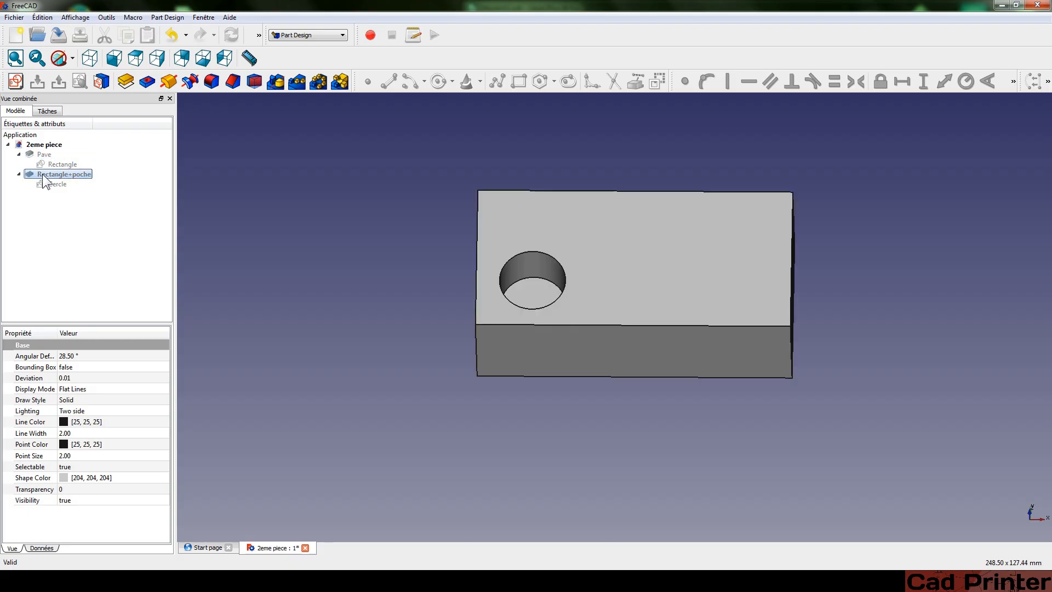
middle_click_drag(575, 249, 550, 270)
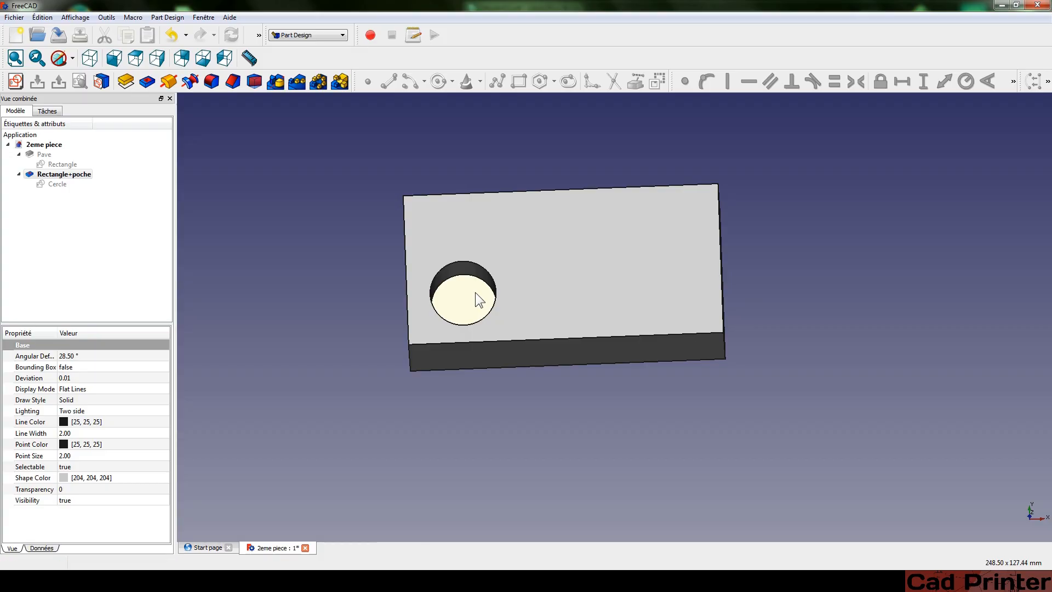
- Edit the Cercle sketch, moving the circle by its center to near the middle of the block's top face, and update the solid
left_click(54, 185)
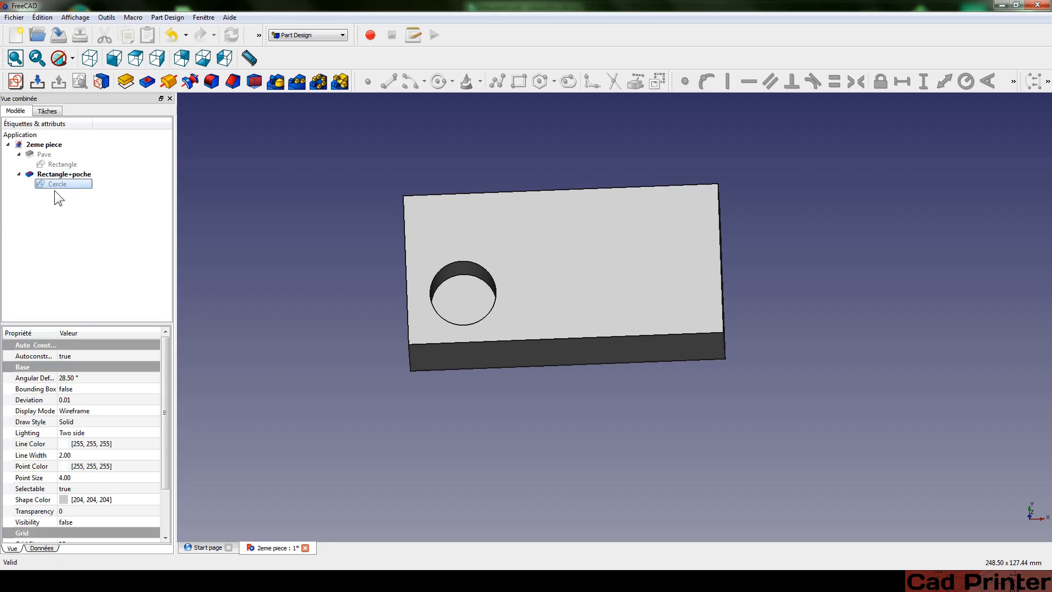
double_click(52, 183)
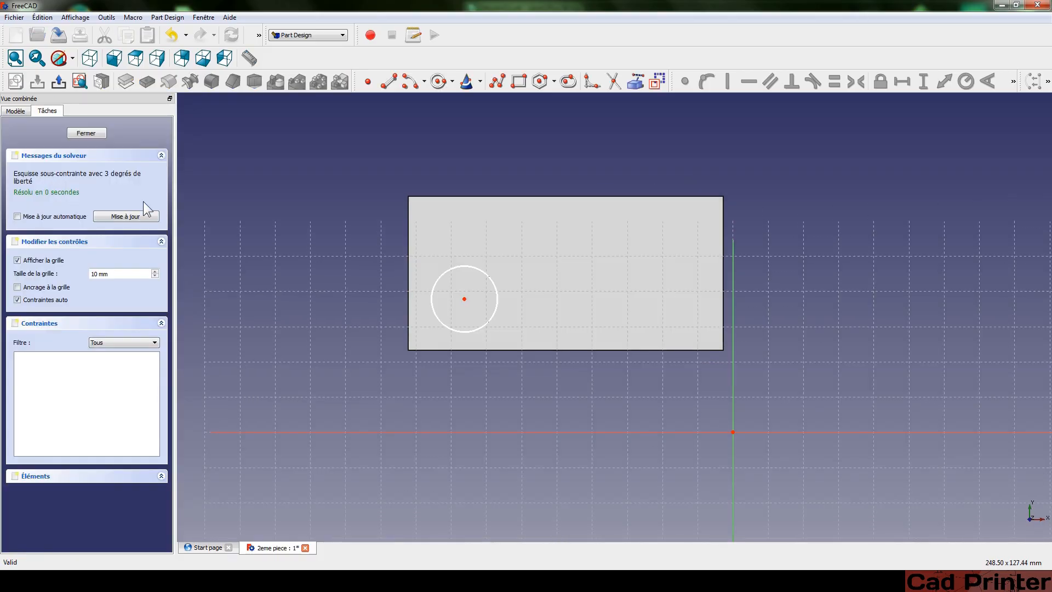
mouse_move(446, 256)
middle_mouse_down()
mouse_move(514, 364)
mouse_move(508, 347)
mouse_move(446, 330)
mouse_move(432, 286)
middle_mouse_up()
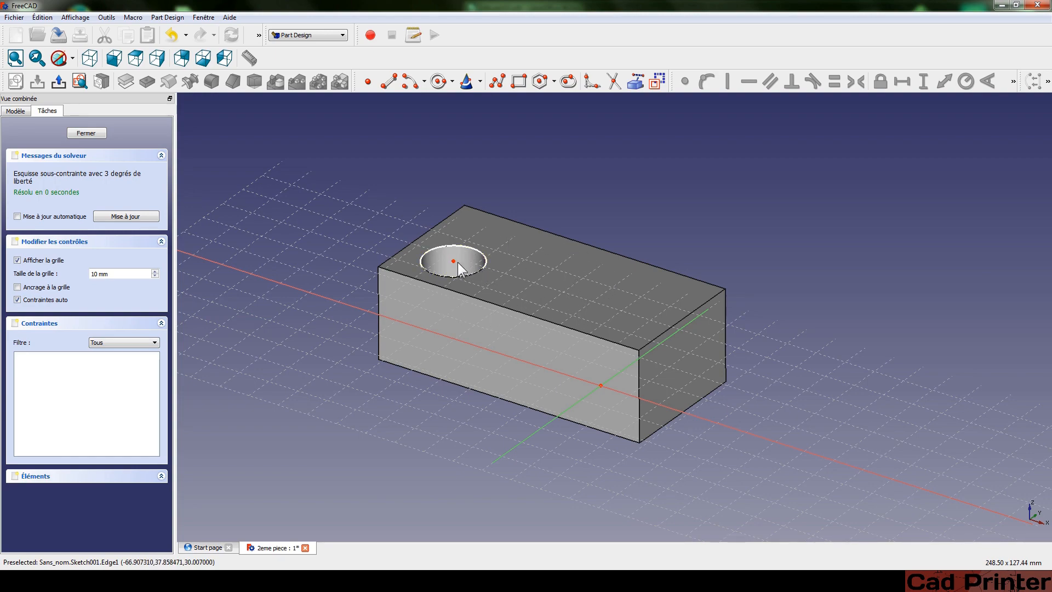
left_click_drag(453, 262, 553, 284)
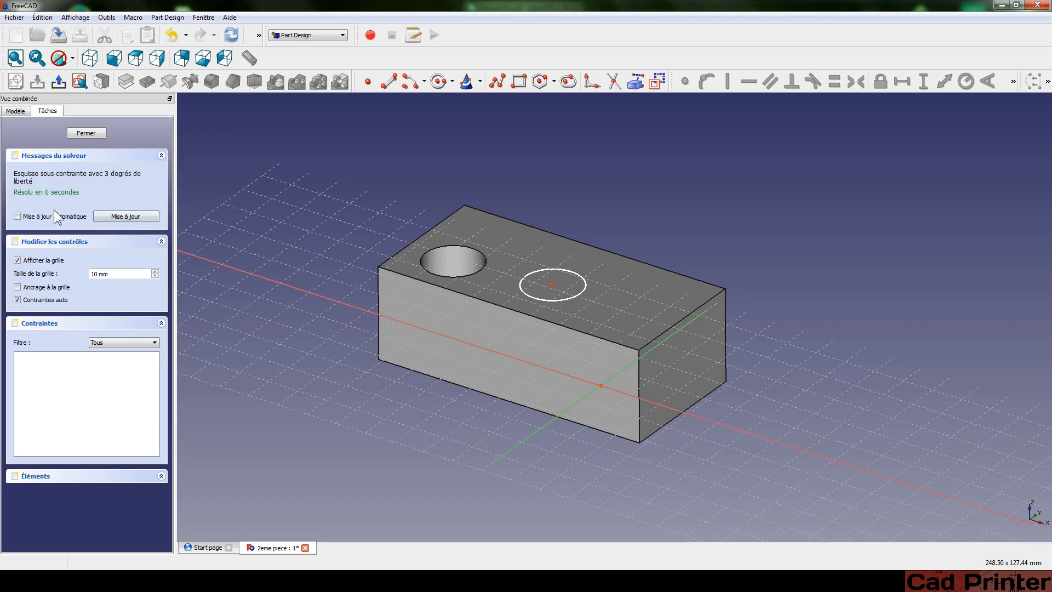
left_click(124, 216)
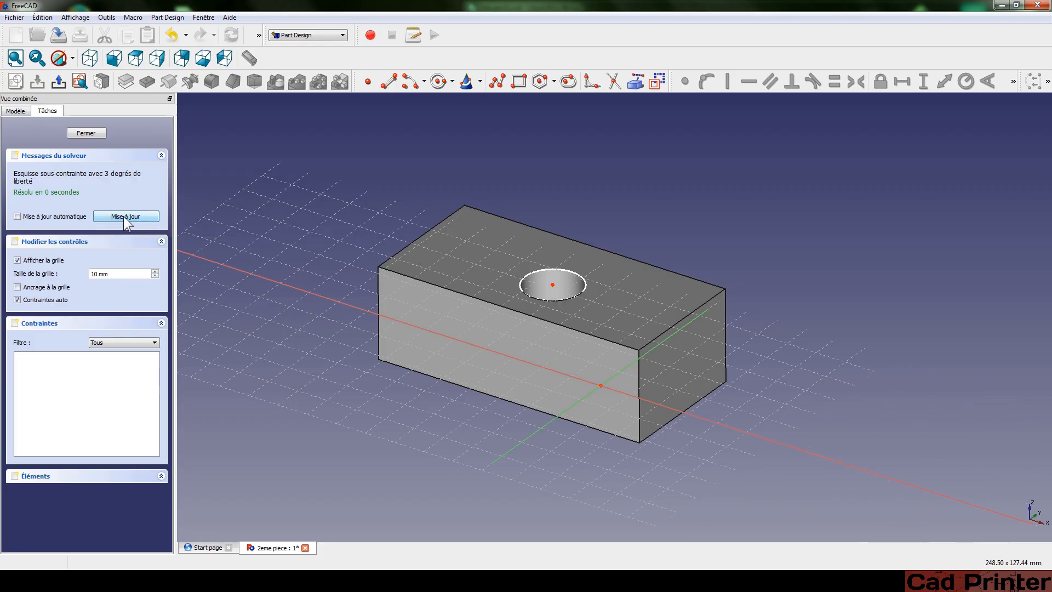
middle_click_drag(421, 230, 411, 285)
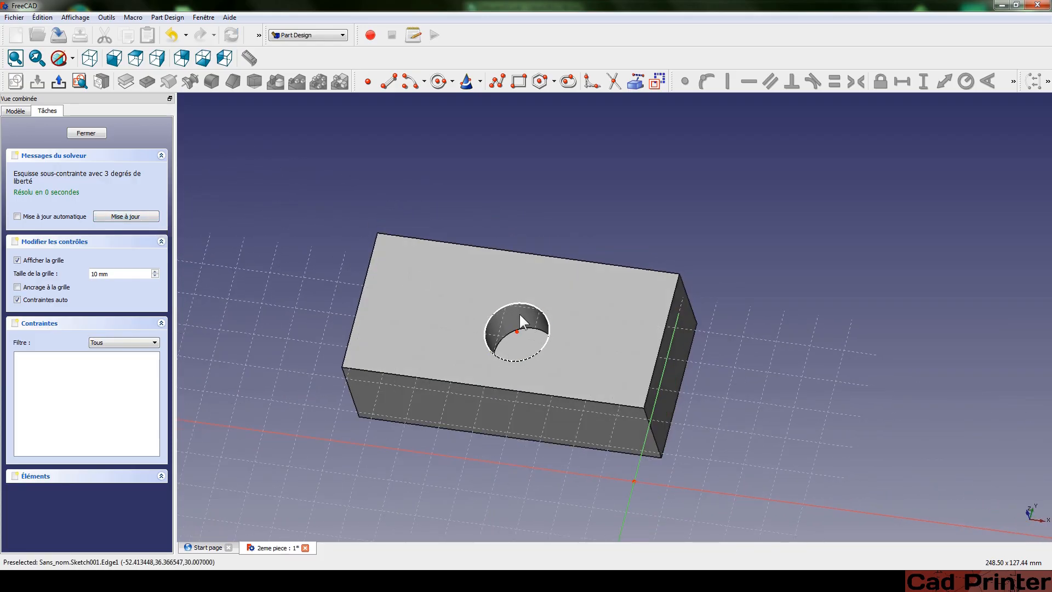
left_click(58, 81)
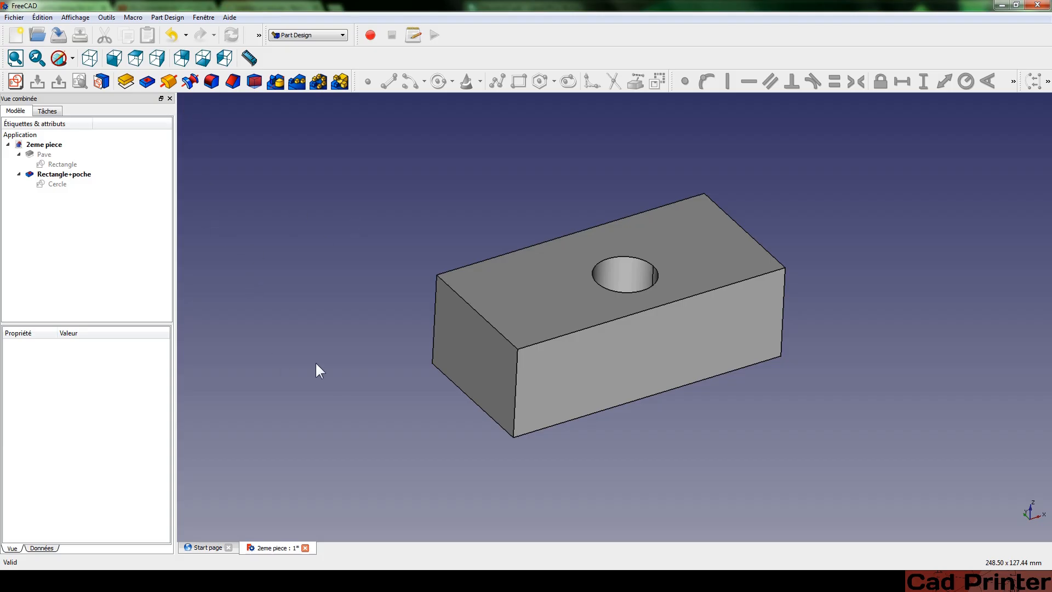
- Undock the Vue combinée panel, dock it beneath the 3D view, and return it to its original place beside the model
left_click(161, 98)
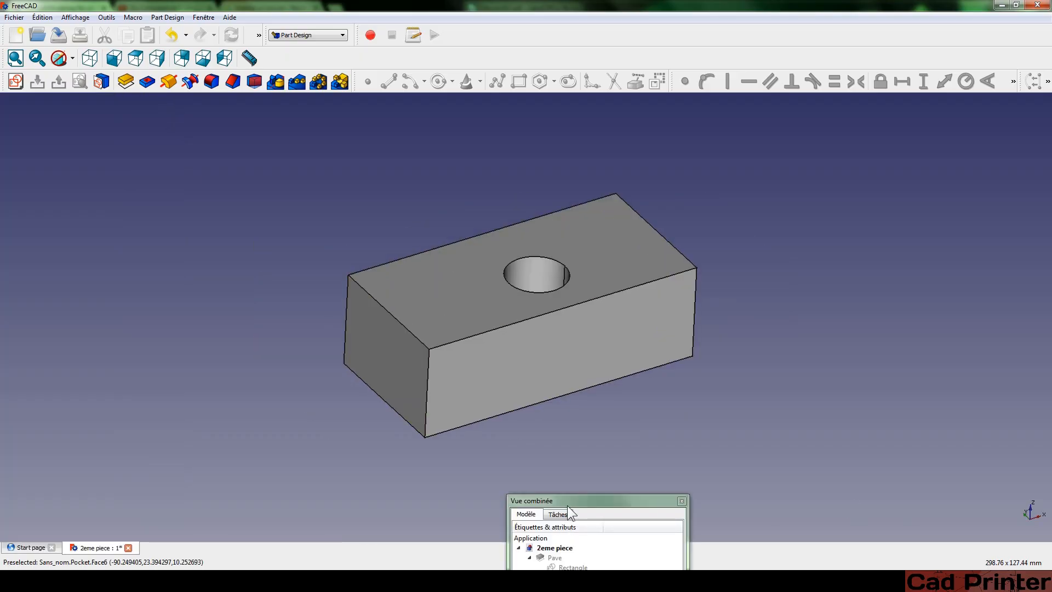
left_click_drag(568, 501, 505, 534)
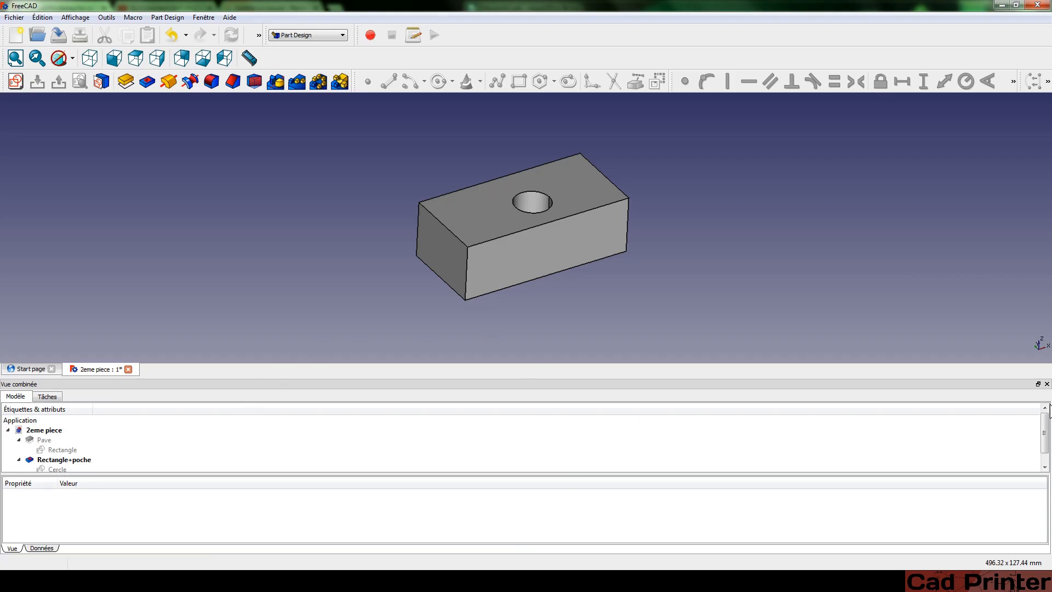
left_click(1038, 383)
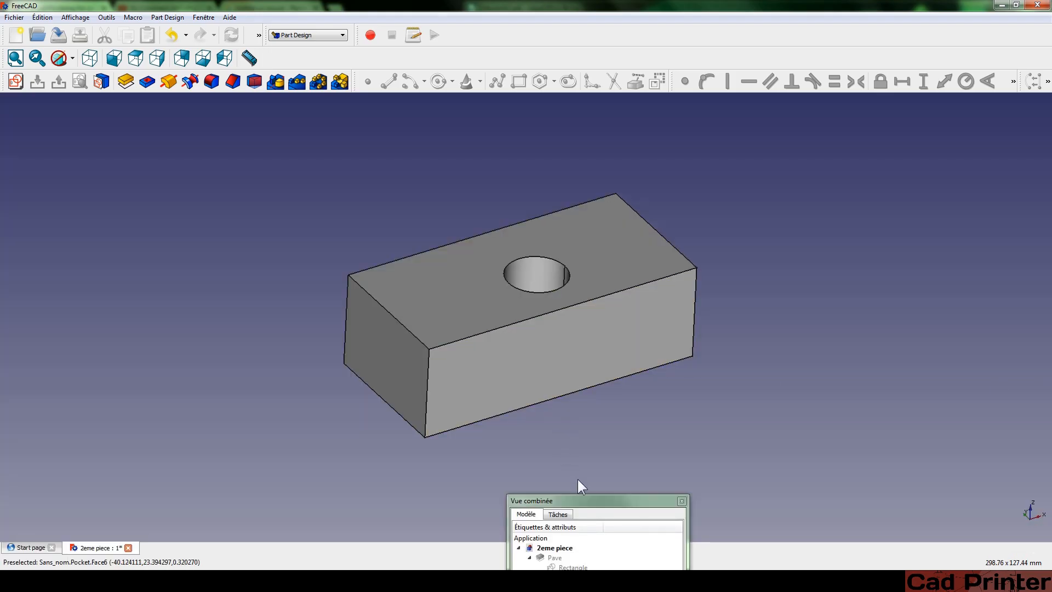
left_click_drag(599, 500, 34, 237)
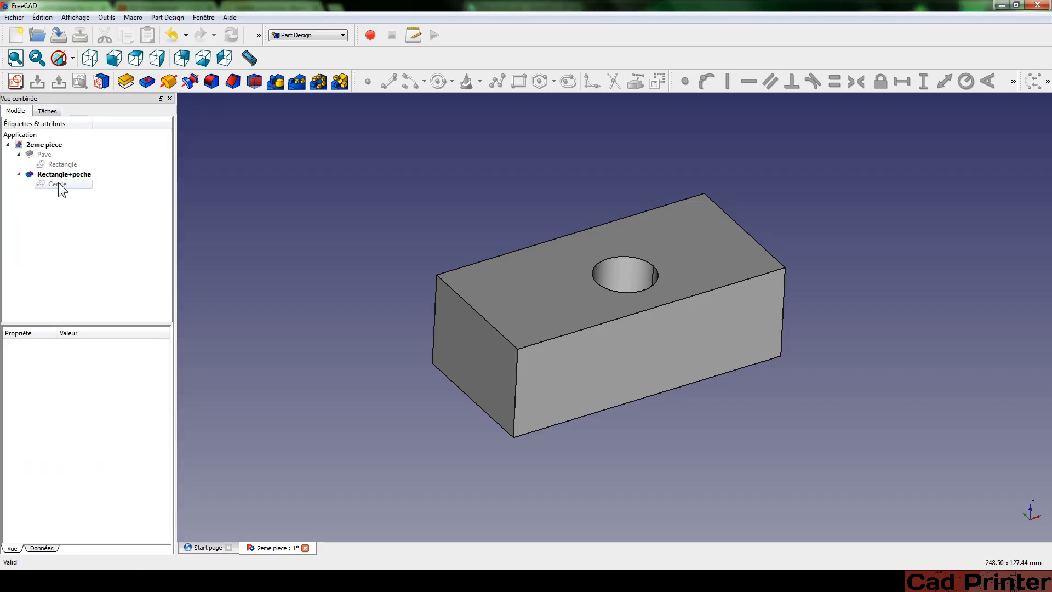
- Close the Vue combinée panel and display it again
left_click(171, 99)
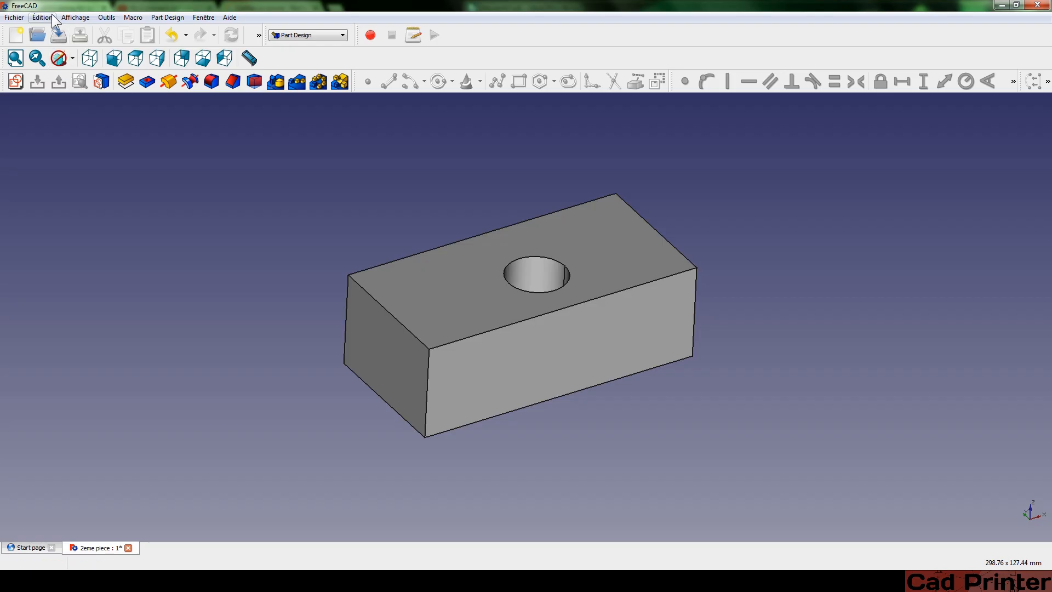
left_click(72, 18)
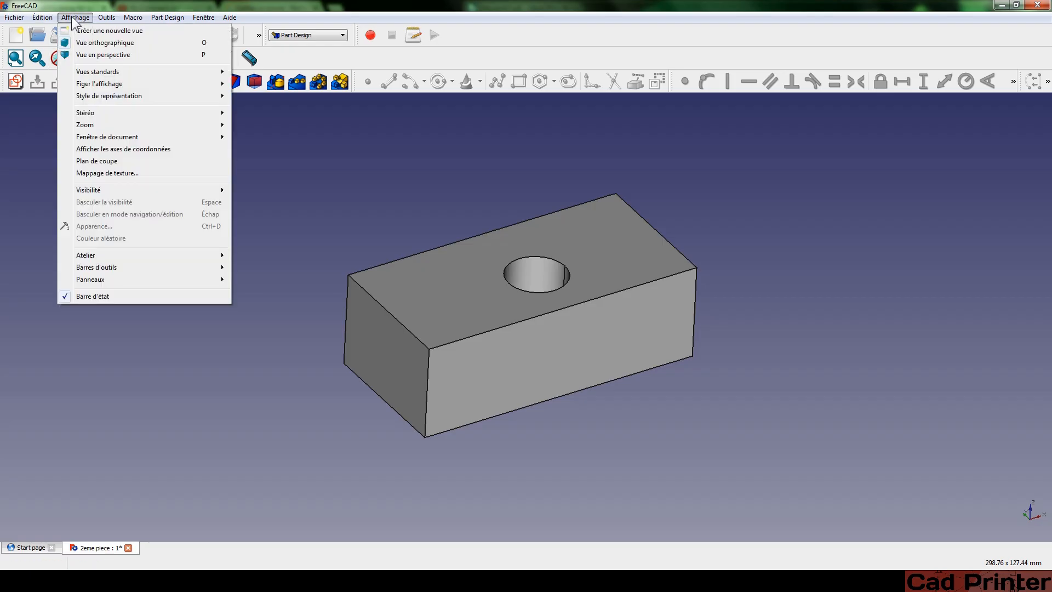
mouse_move(81, 279)
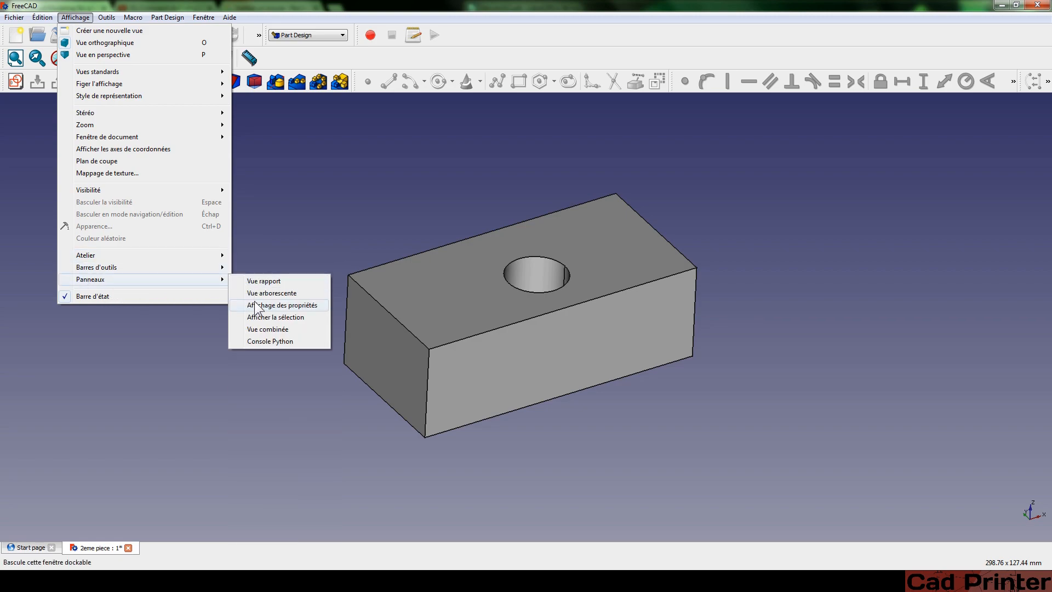
left_click(251, 329)
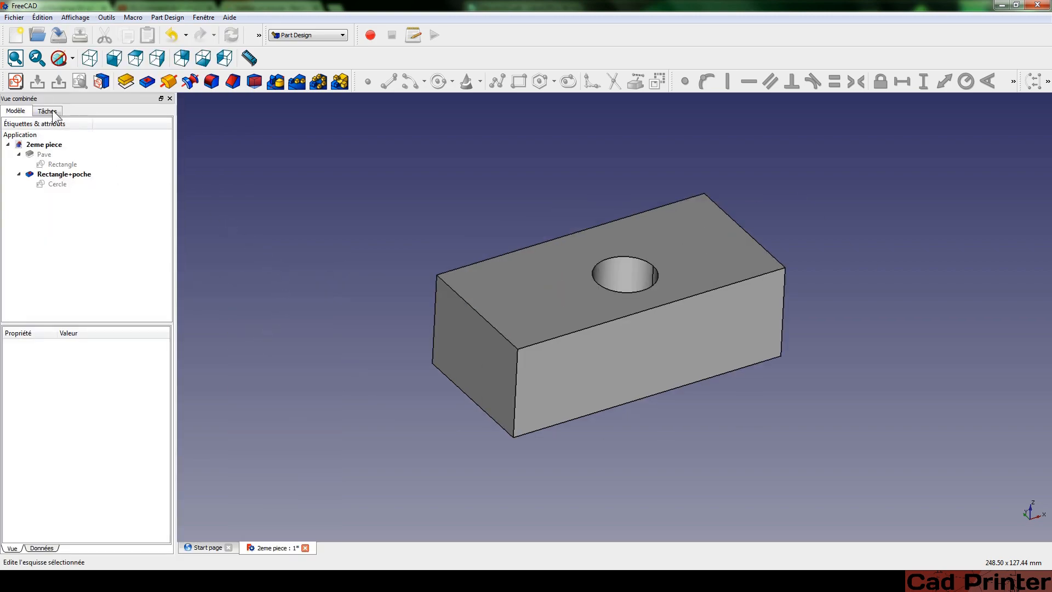